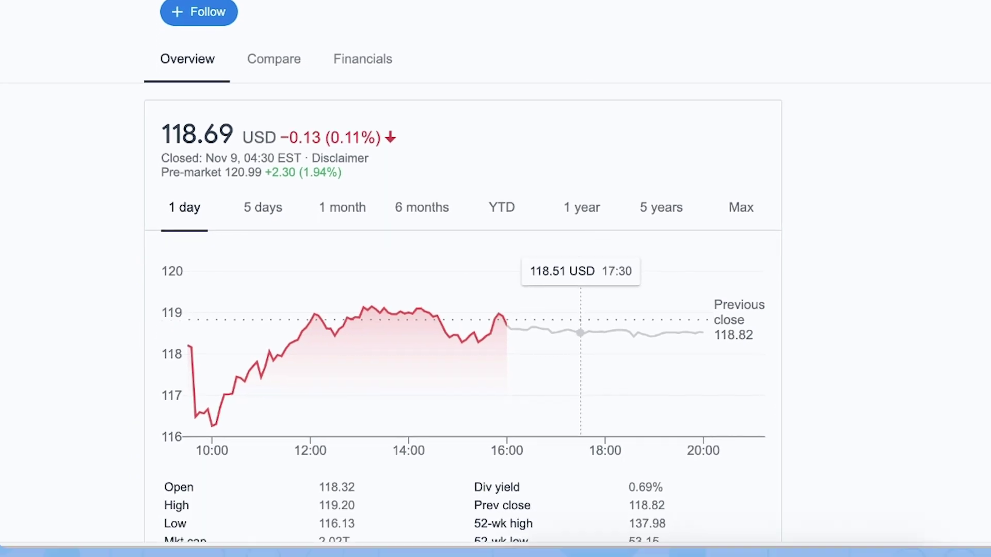
Step: Enter =GOOGLEFINANCE("AAPL",A2) in B2, returning Apple Inc, and fill it down to B16
{"action": "left_click", "coordinate": [349, 28]}
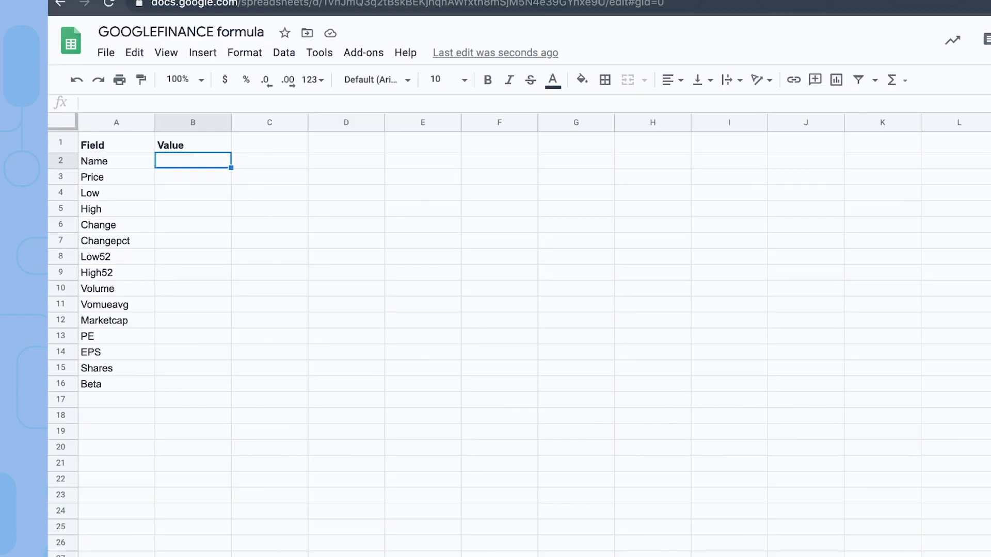
{"action": "type", "text": "=GOOGLE"}
{"action": "left_click", "coordinate": [363, 142]}
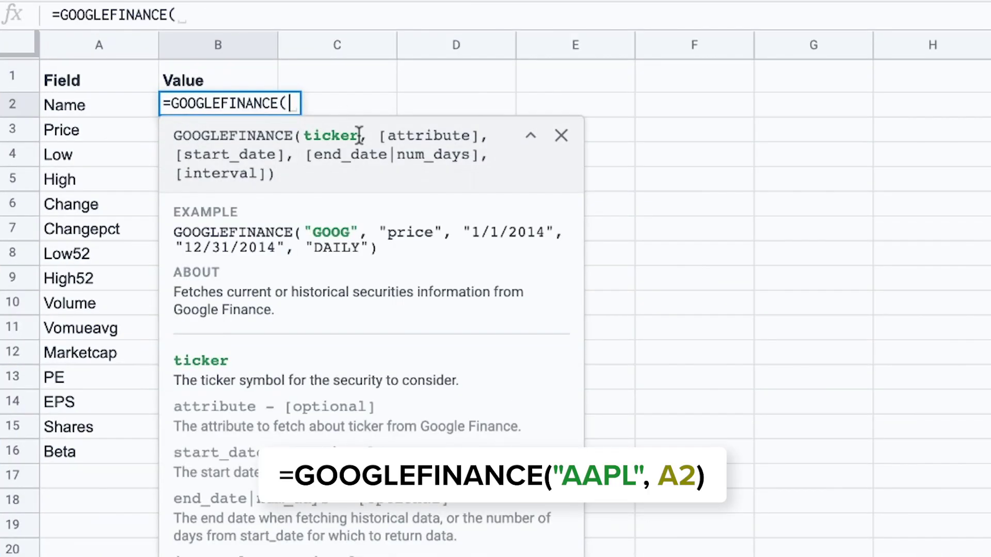
{"action": "type", "text": "\"AAPL\","}
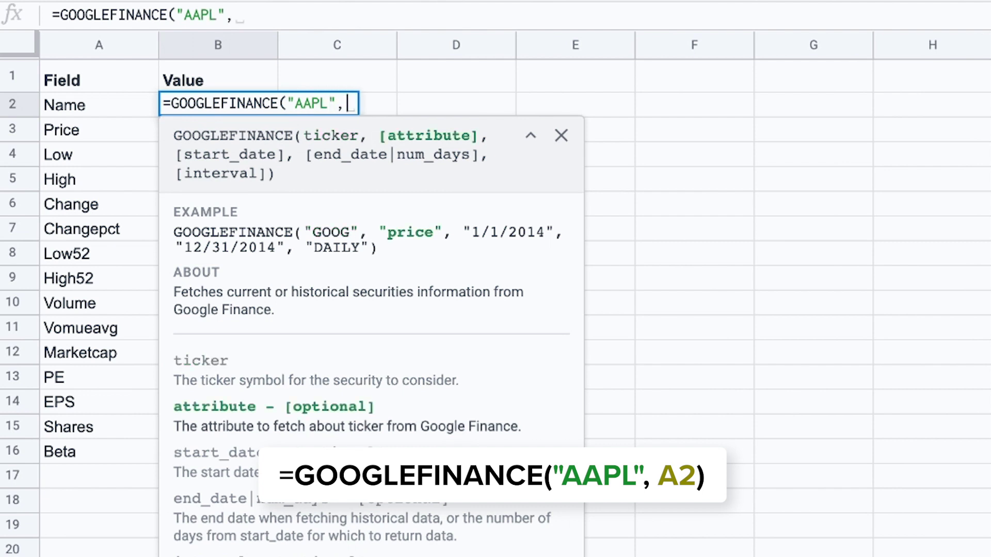
{"action": "left_click", "coordinate": [90, 113]}
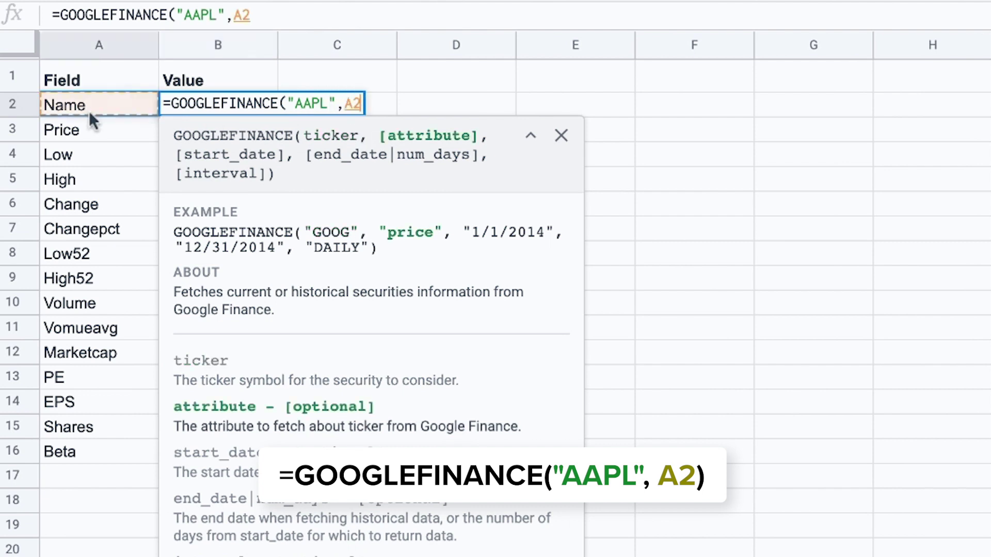
{"action": "type", "text": ")"}
{"action": "key", "text": "Return"}
{"action": "left_click", "coordinate": [225, 104]}
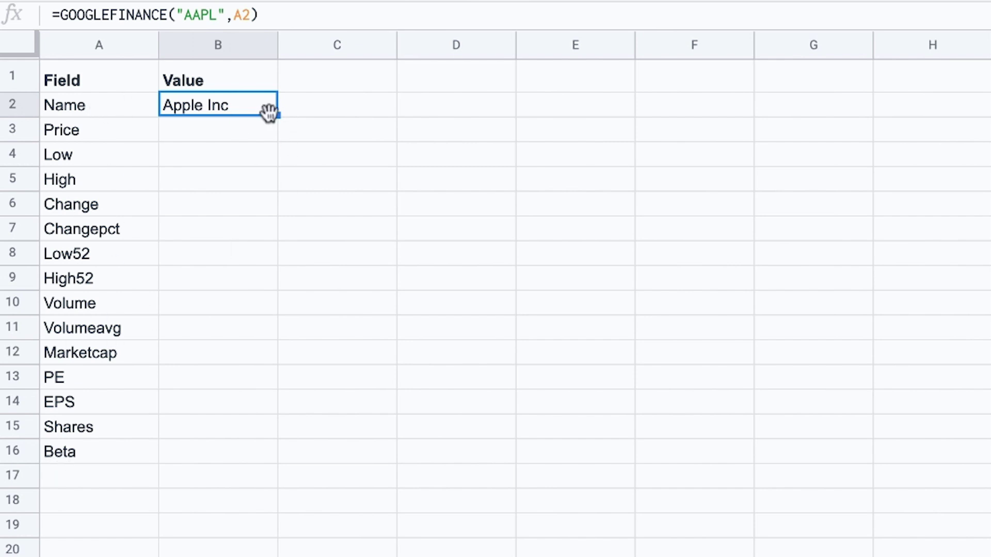
{"action": "left_click_drag", "start_coordinate": [281, 113], "coordinate": [267, 458]}
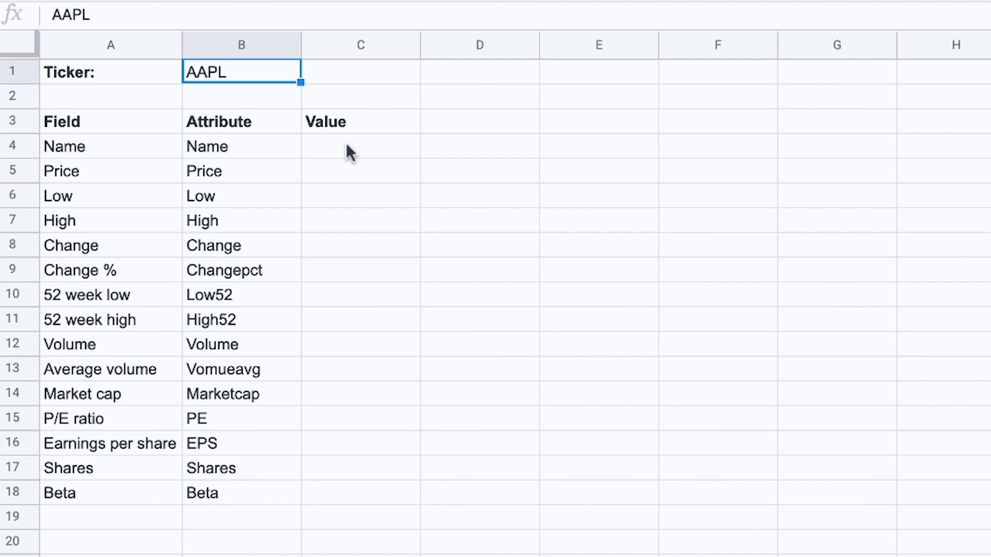
Step: Start a GOOGLEFINANCE formula in C4 using the locked ticker reference $B$1
{"action": "left_click", "coordinate": [349, 151]}
{"action": "type", "text": "=GO"}
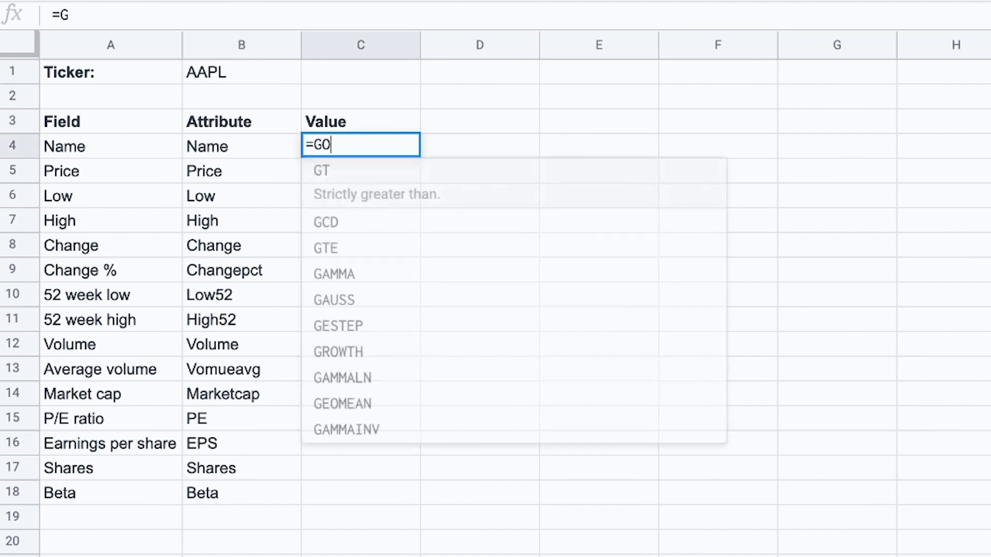
{"action": "type", "text": "OGLE"}
{"action": "key", "text": "Tab"}
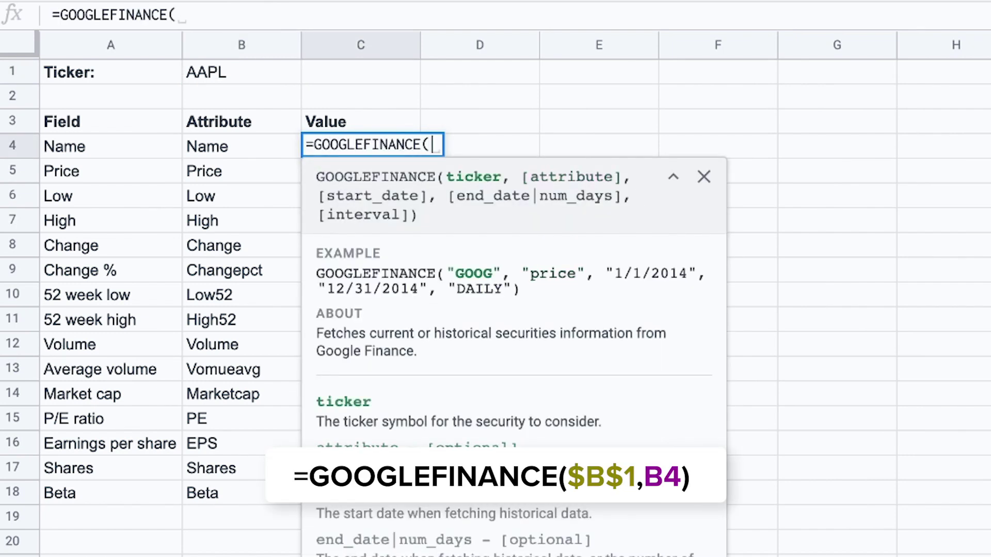
{"action": "left_click", "coordinate": [237, 72]}
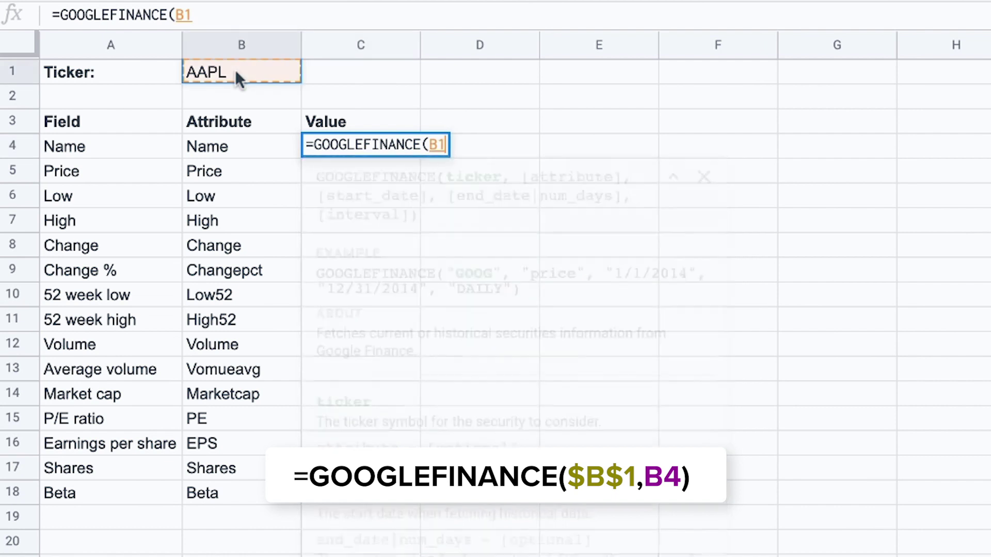
{"action": "left_click", "coordinate": [428, 145]}
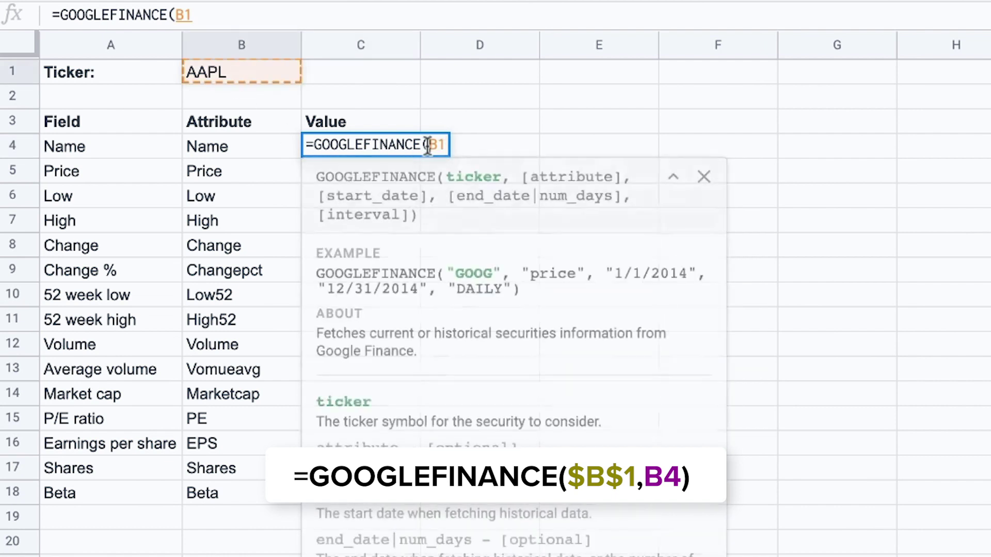
{"action": "type", "text": "$"}
{"action": "left_click", "coordinate": [445, 145]}
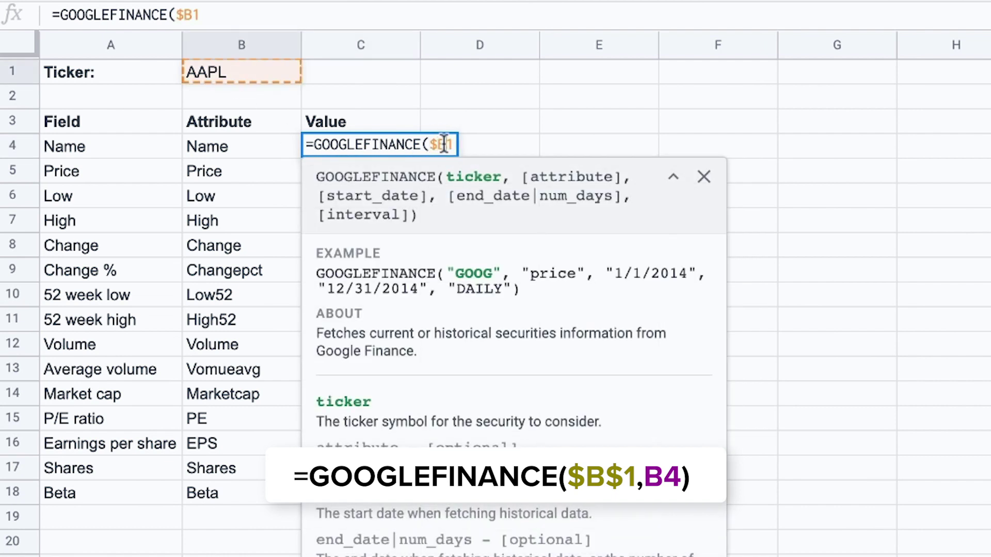
{"action": "type", "text": "$"}
{"action": "left_click", "coordinate": [462, 145]}
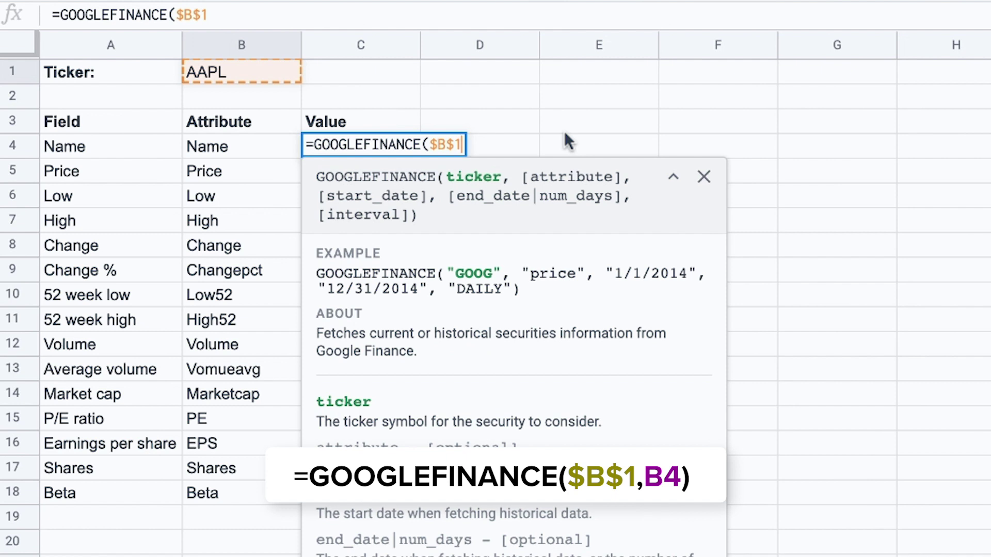
Step: Finish the C4 formula with attribute B4 and fill it down to C18
{"action": "type", "text": ","}
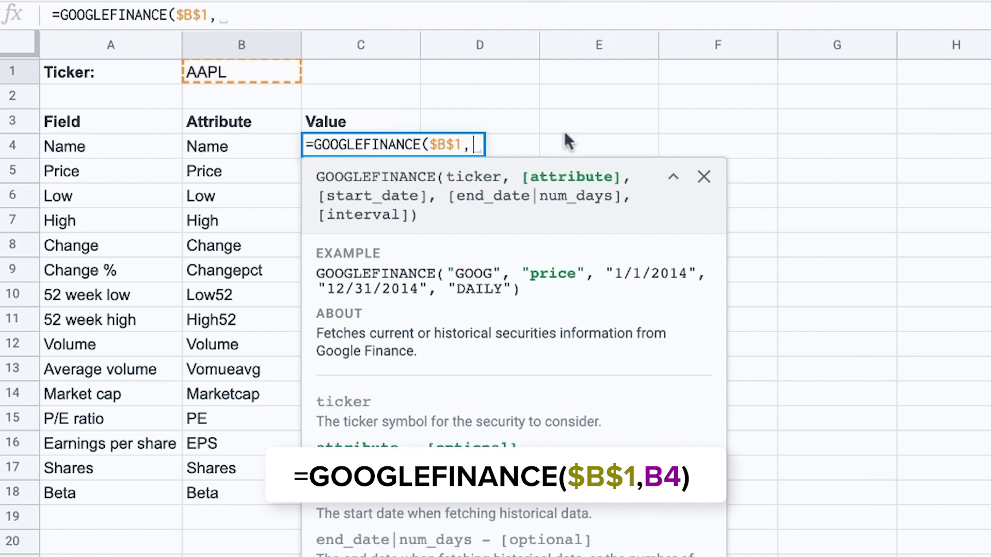
{"action": "left_click", "coordinate": [238, 149]}
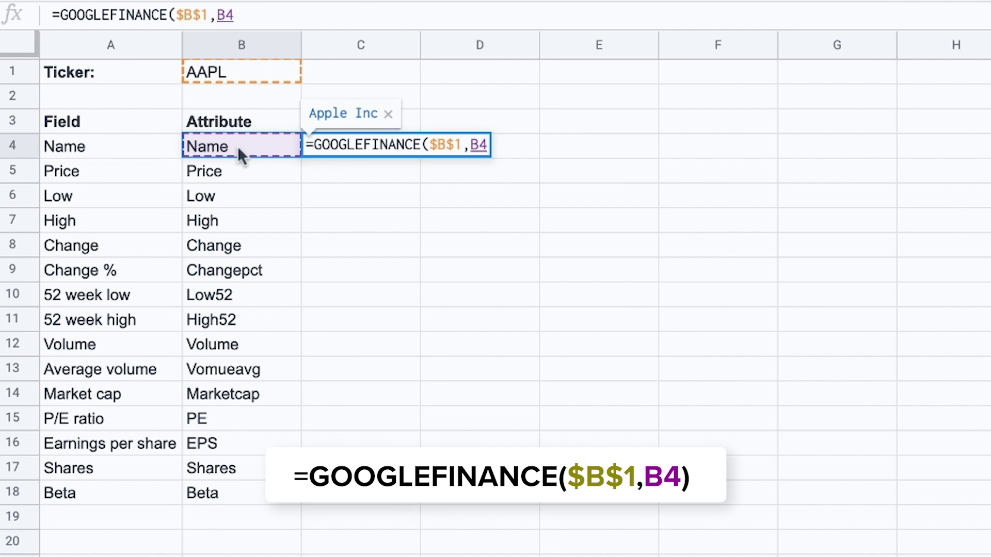
{"action": "type", "text": ")"}
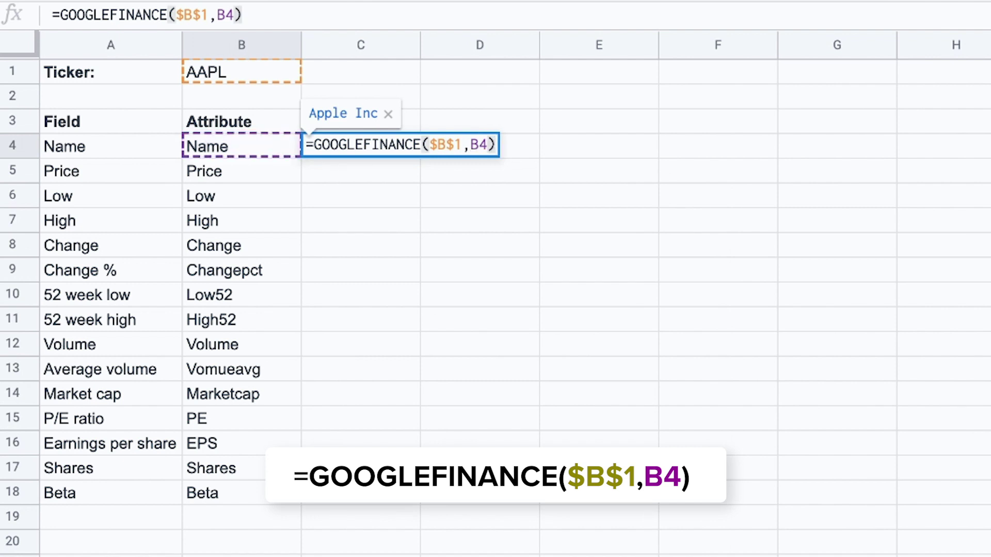
{"action": "key", "text": "Return"}
{"action": "left_click", "coordinate": [382, 154]}
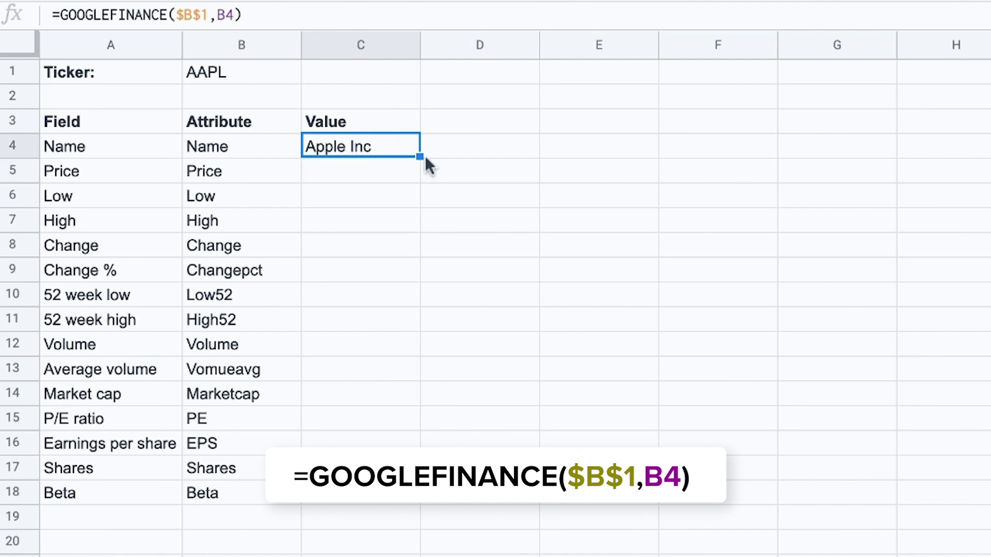
{"action": "left_click_drag", "start_coordinate": [416, 157], "coordinate": [416, 493]}
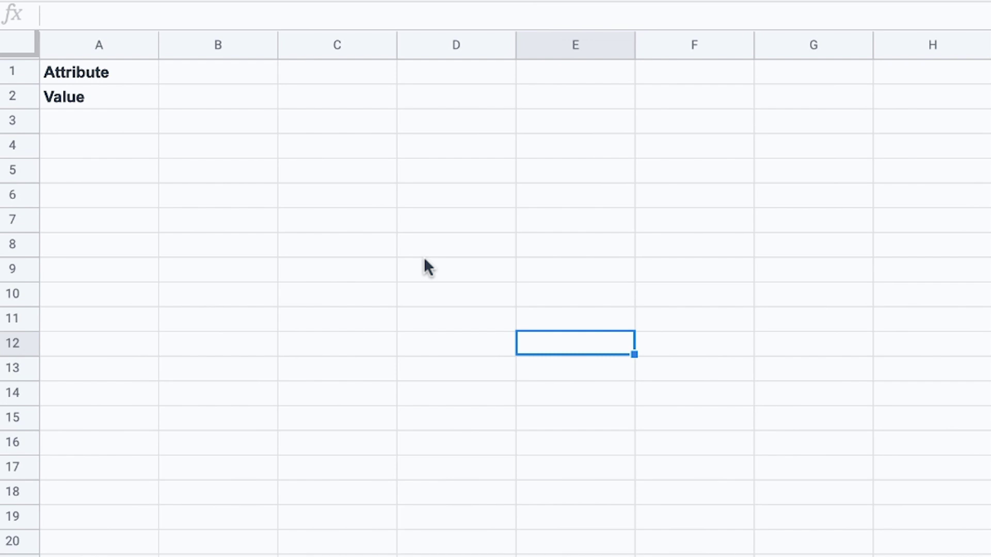
Step: Enter =GOOGLEFINANCE("AAPL","all",DATE(2017,2,27)) in B1
{"action": "left_click", "coordinate": [239, 82]}
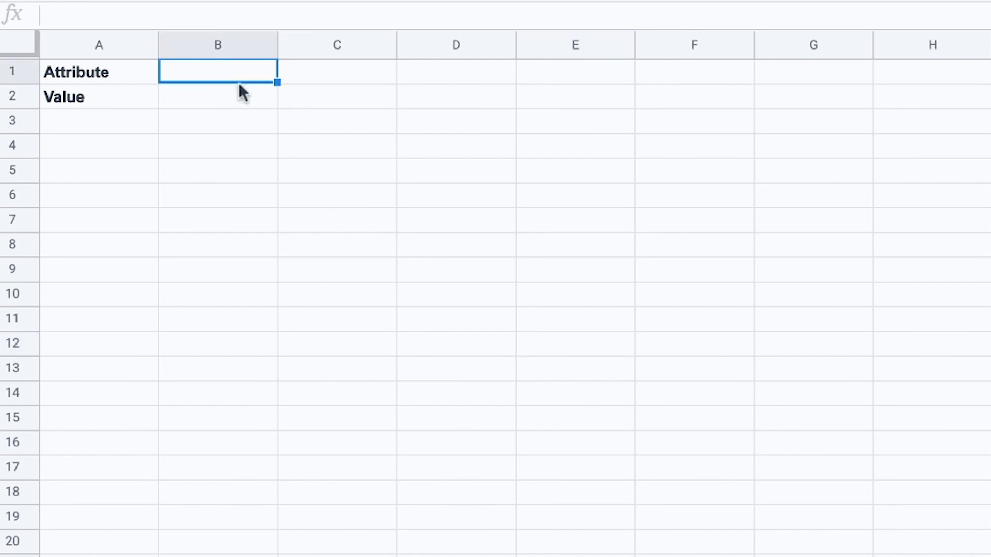
{"action": "type", "text": "=GOOGLE"}
{"action": "key", "text": "Tab"}
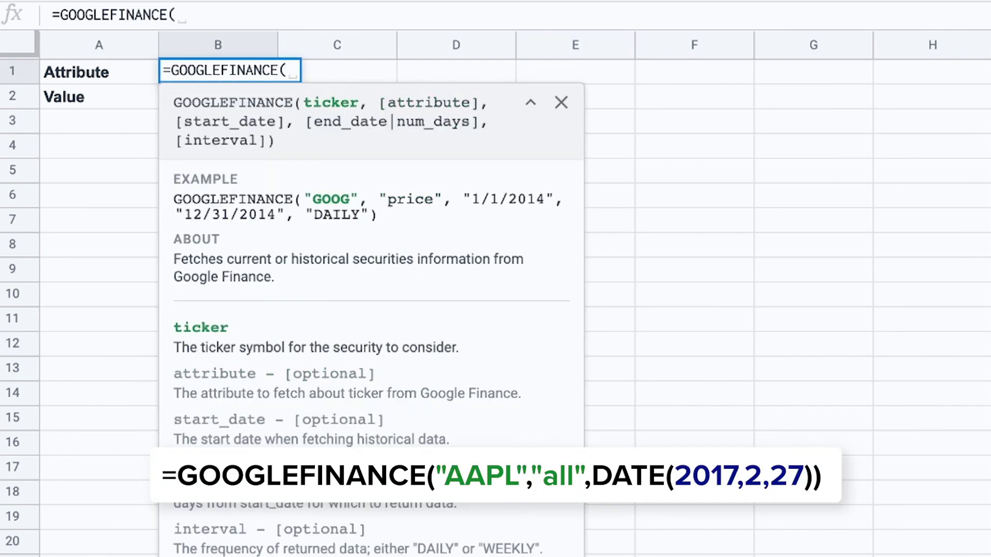
{"action": "type", "text": "\"AAPL\","}
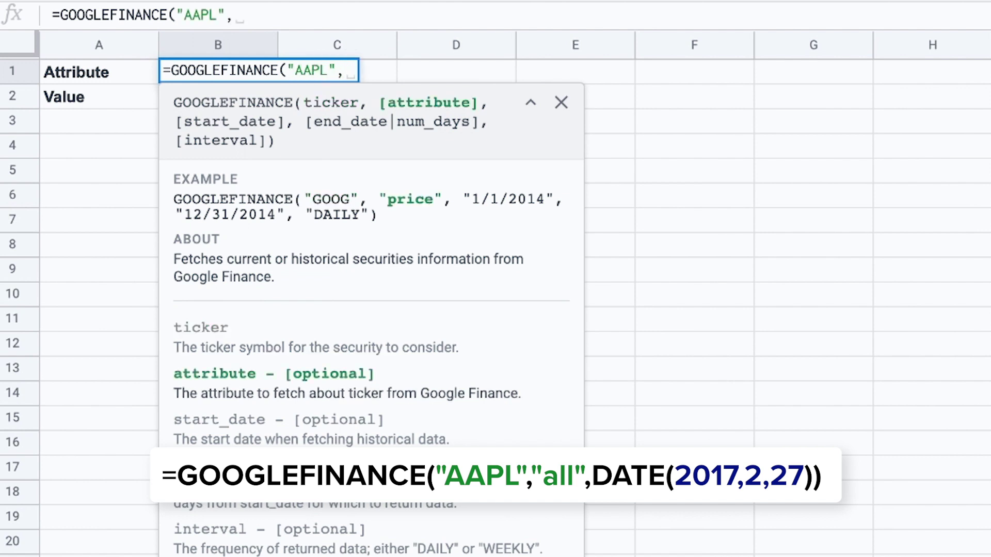
{"action": "type", "text": "\"all\""}
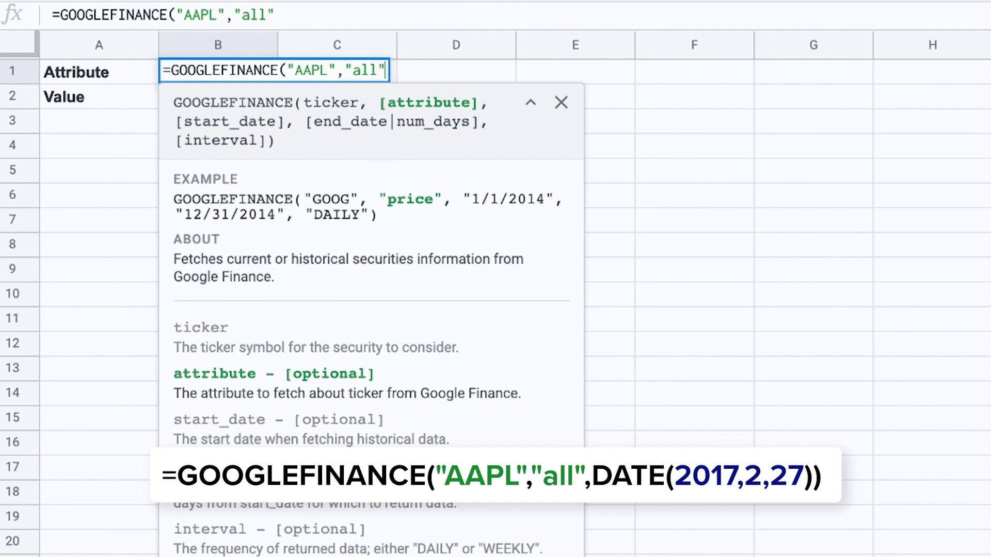
{"action": "type", "text": ",DATE("}
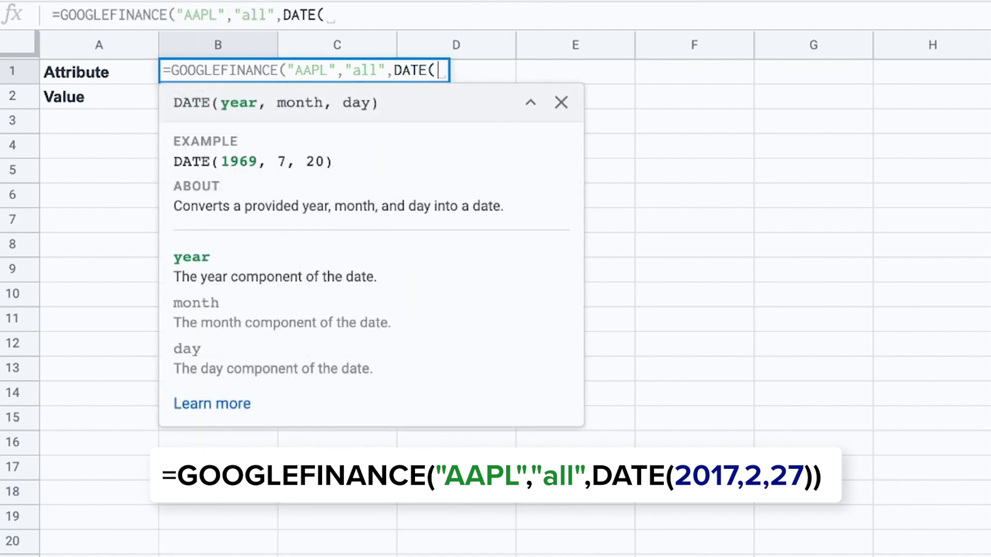
{"action": "type", "text": "2017,"}
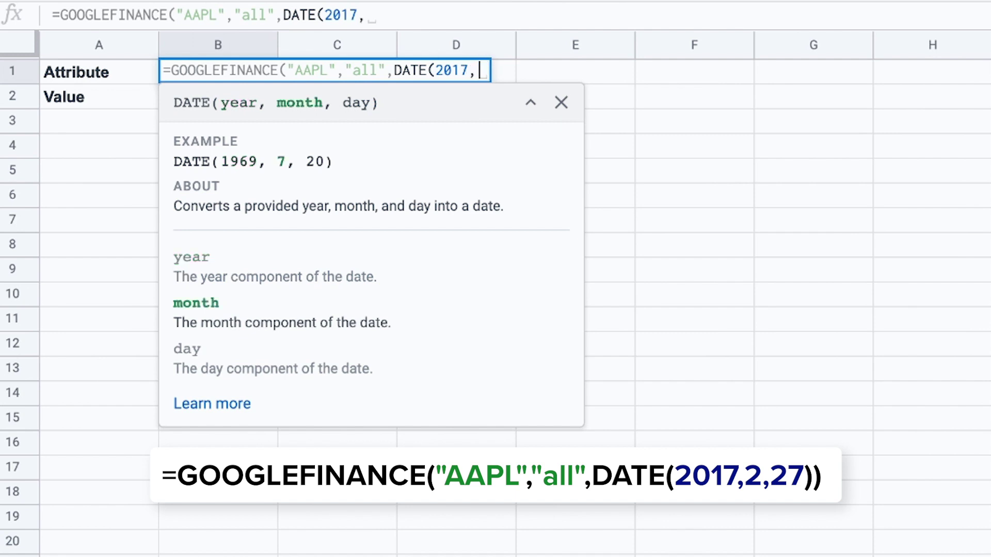
{"action": "type", "text": "2,27"}
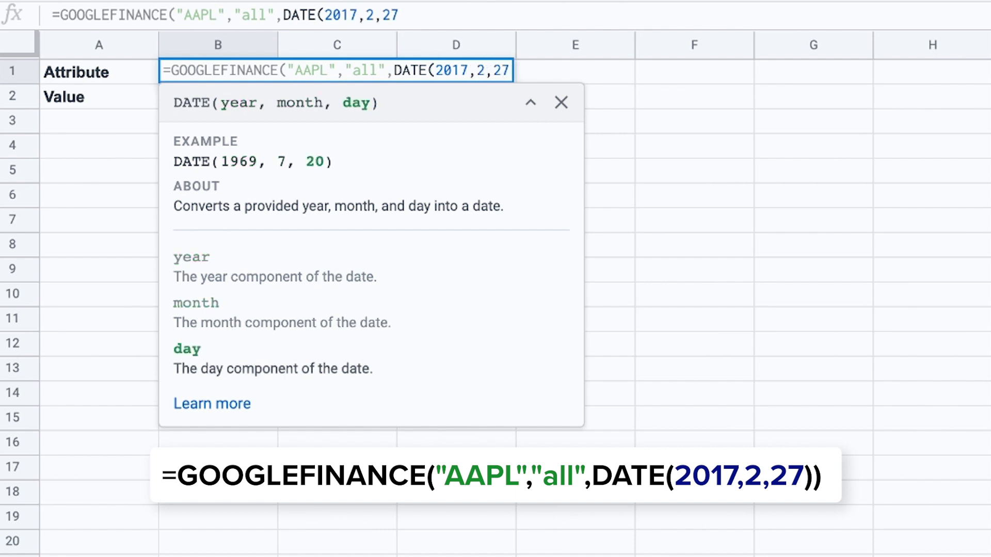
{"action": "type", "text": "))"}
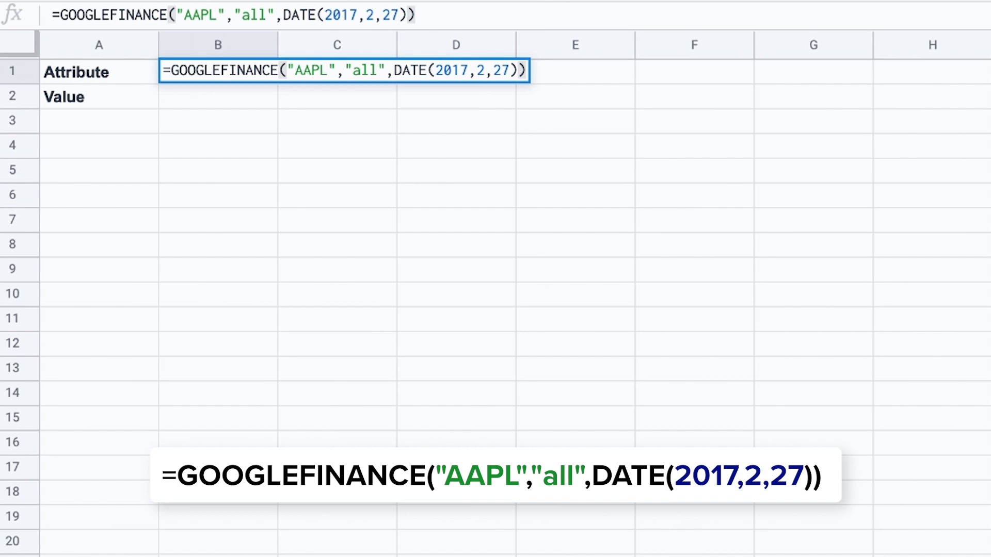
{"action": "key", "text": "Return"}
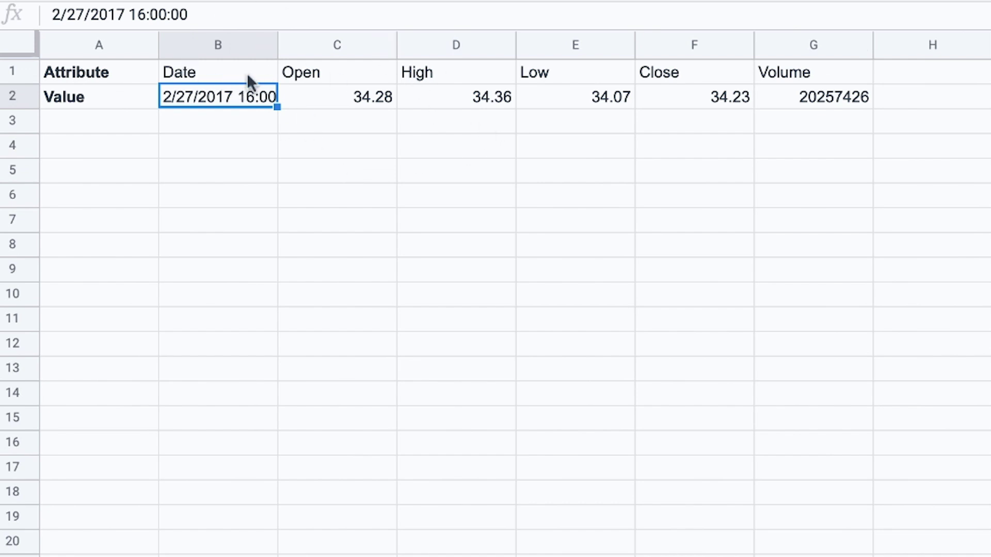
Step: Review the returned 27 Feb 2017 Open, High, Low, Close and Volume values
{"action": "left_click_drag", "start_coordinate": [230, 70], "coordinate": [779, 124]}
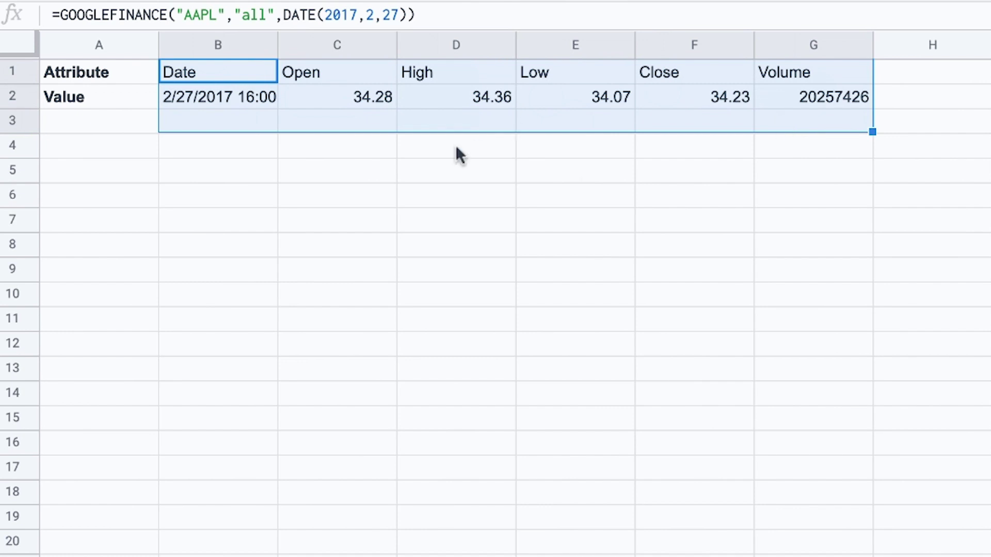
{"action": "left_click", "coordinate": [239, 73]}
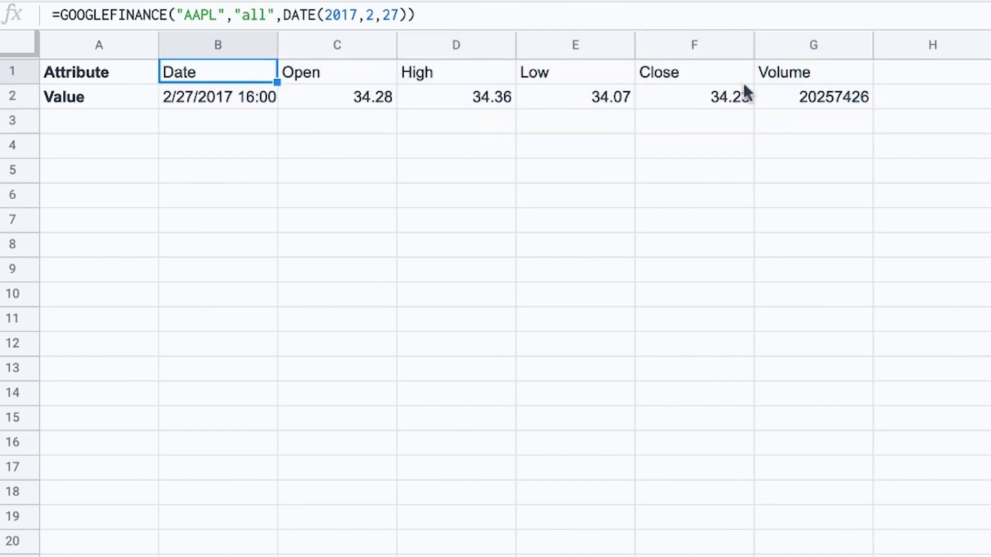
{"action": "left_click_drag", "start_coordinate": [337, 75], "coordinate": [801, 75]}
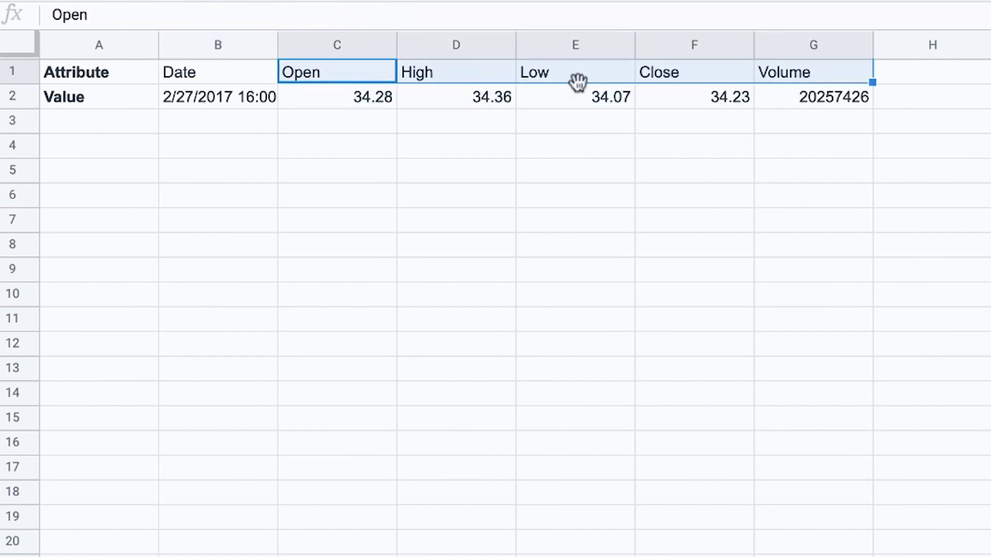
{"action": "left_click", "coordinate": [625, 101]}
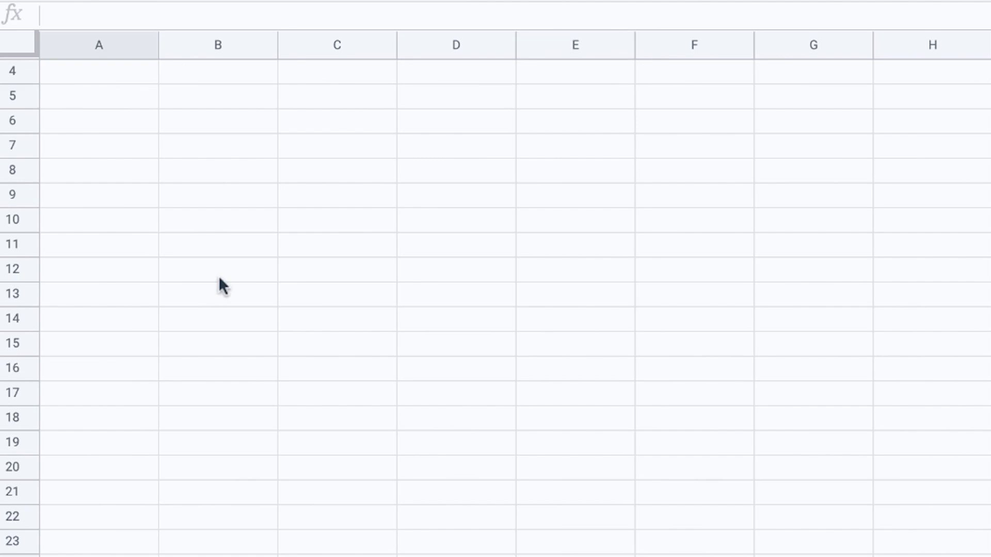
Step: Enter =GOOGLEFINANCE("AAPL","High",DATE(2017,2,27)) in A4, returning High 34.36
{"action": "left_click", "coordinate": [115, 80]}
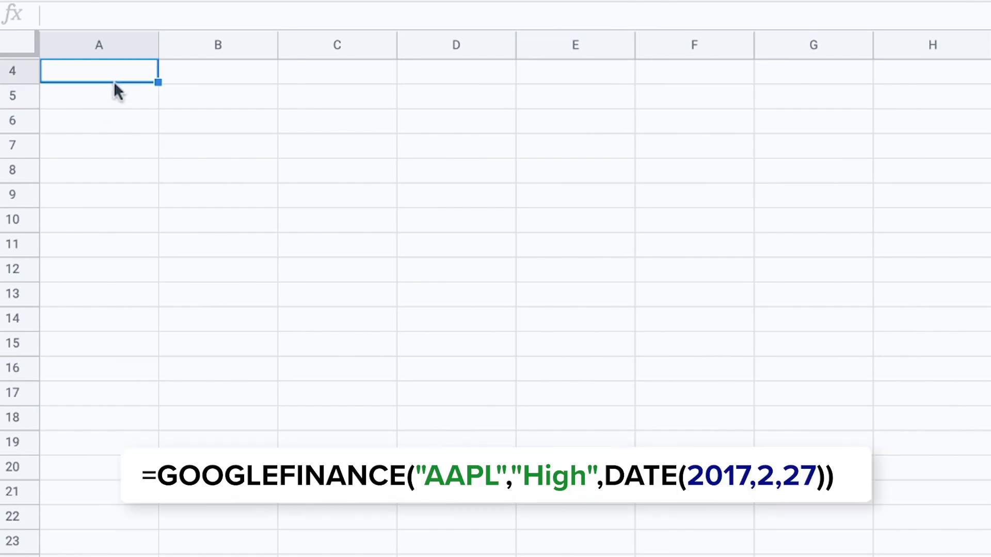
{"action": "type", "text": "=GOOGLE"}
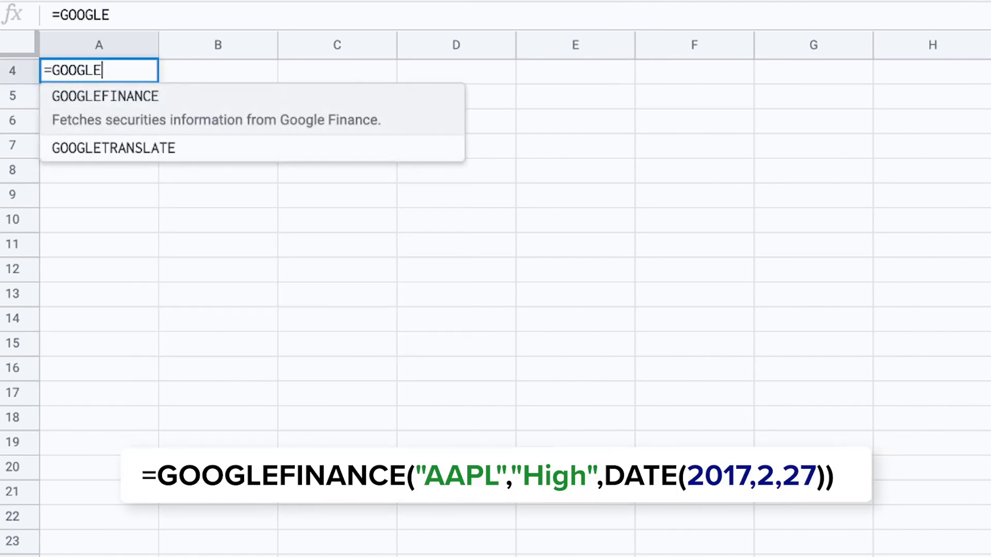
{"action": "key", "text": "Tab"}
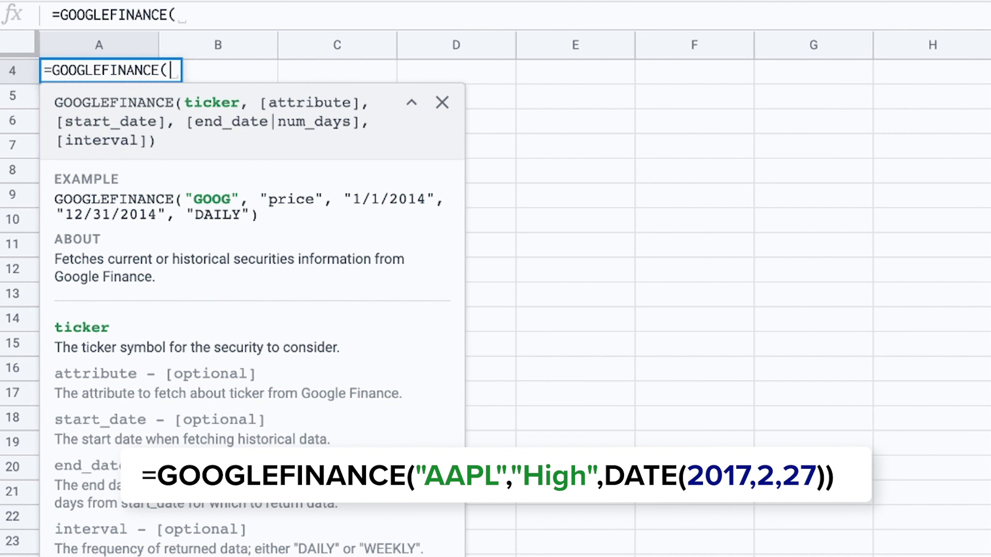
{"action": "type", "text": "\"AAPL\",\"High\",DATE("}
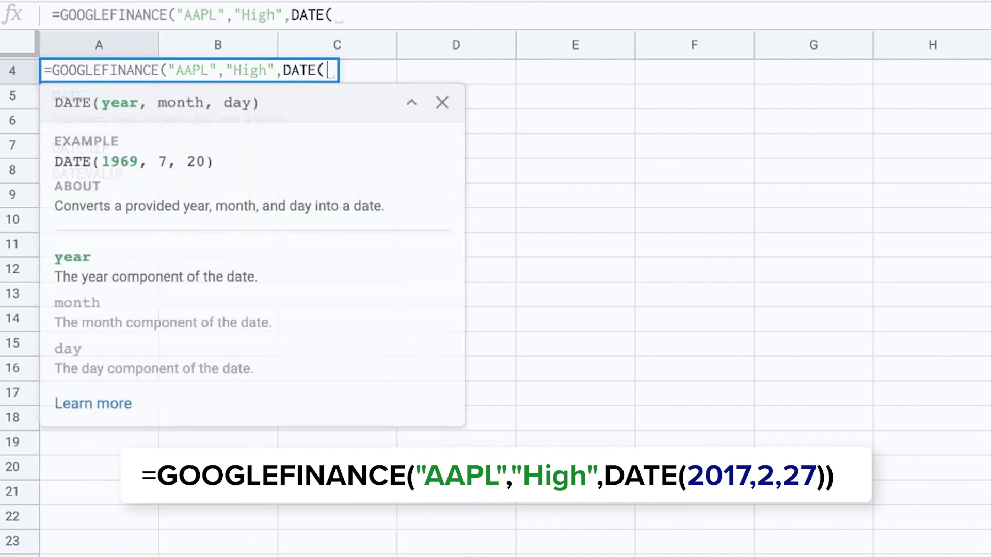
{"action": "type", "text": "2017,2"}
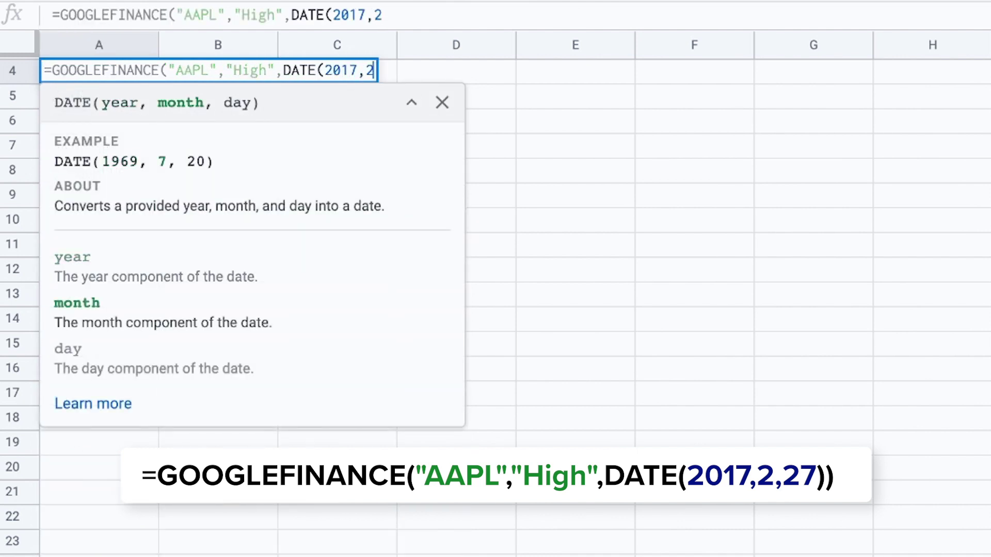
{"action": "type", "text": ",27))"}
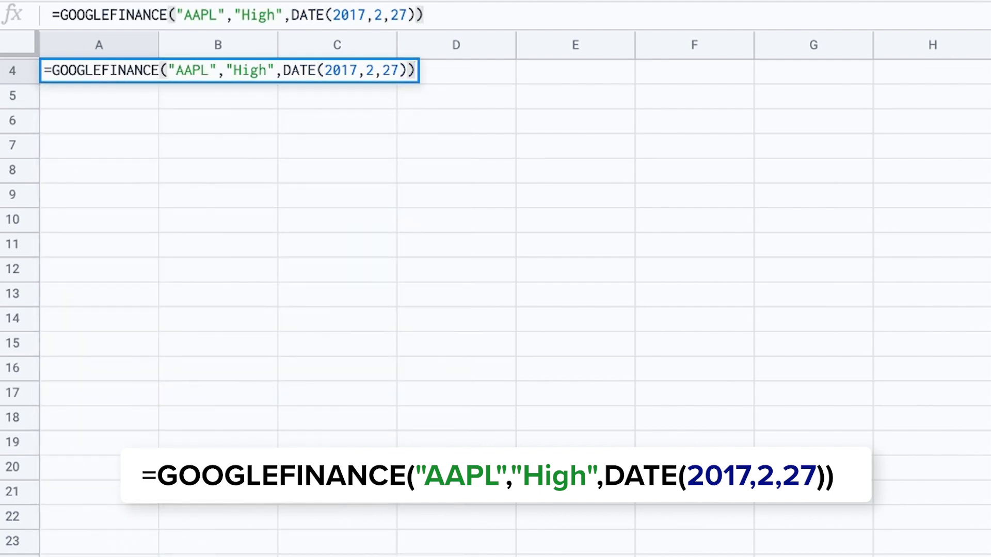
{"action": "key", "text": "Return"}
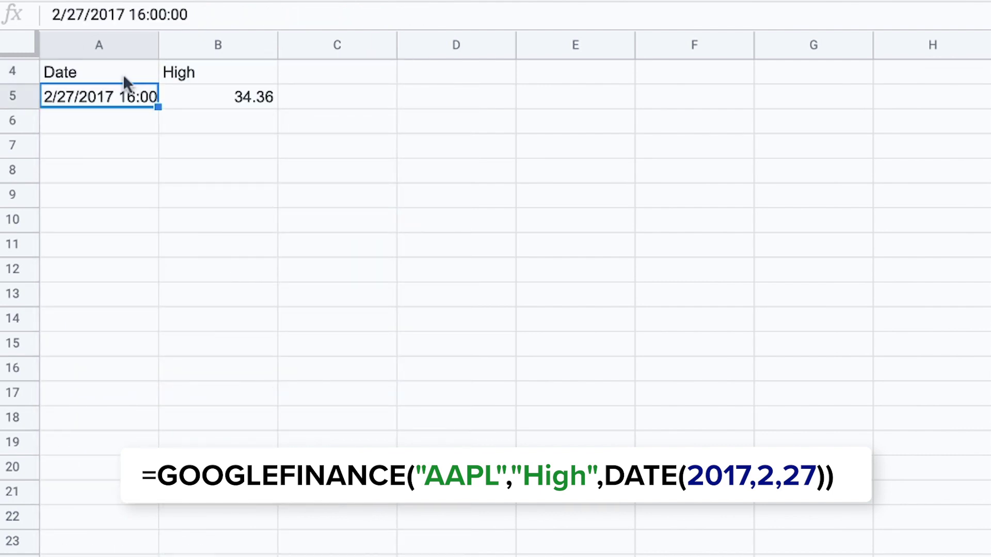
{"action": "left_click_drag", "start_coordinate": [126, 76], "coordinate": [241, 101]}
{"action": "left_click", "coordinate": [236, 124]}
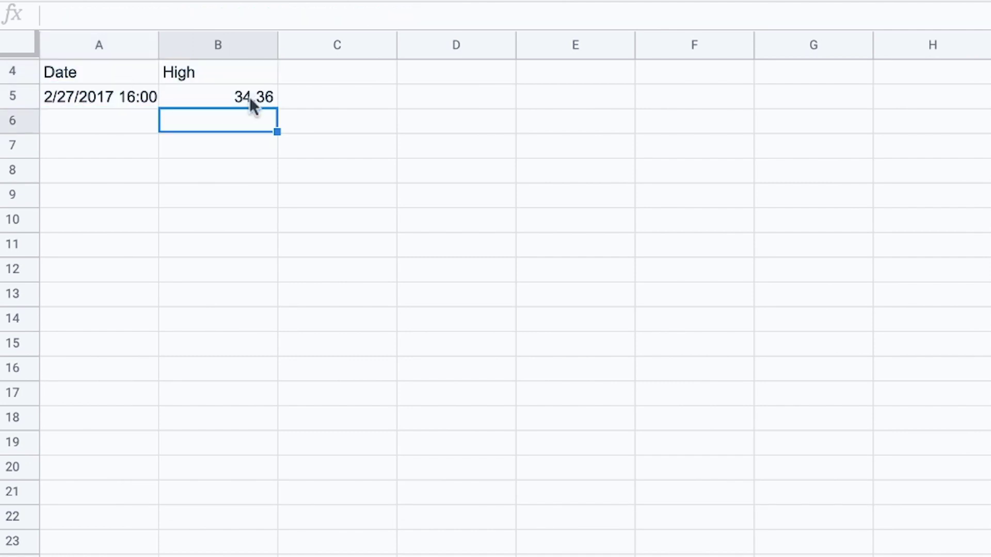
Step: Enter =INDEX(GOOGLEFINANCE("AAPL","High",DATE(2017,2,27)),2,2) in D4 to show only 34.36
{"action": "left_click", "coordinate": [459, 82]}
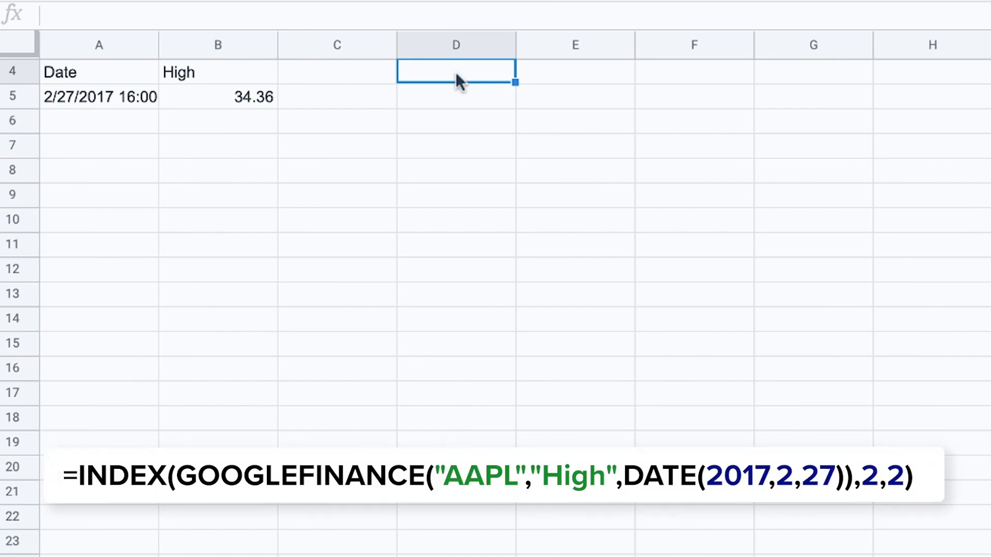
{"action": "type", "text": "=INDEX(GOOGLEFINANCE("}
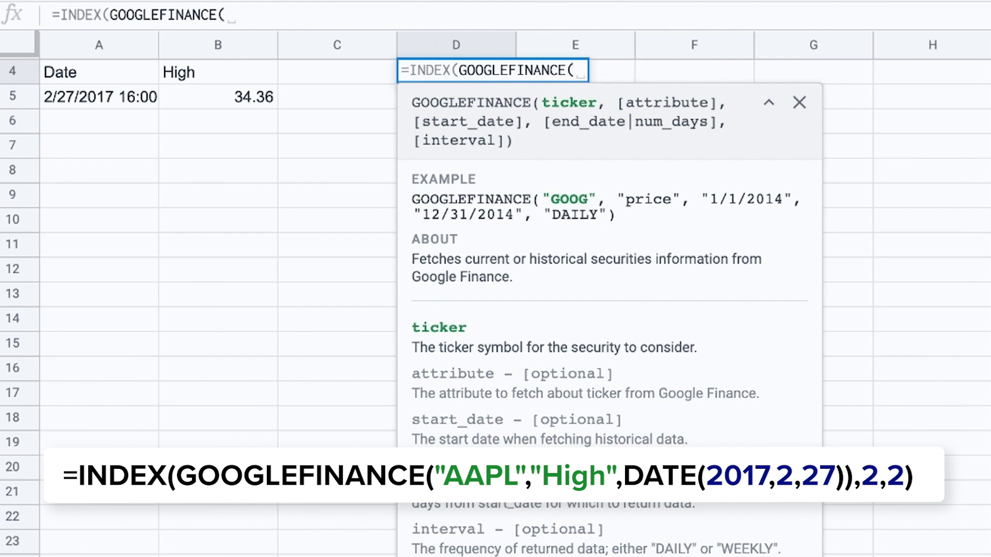
{"action": "type", "text": "\"AAPL"}
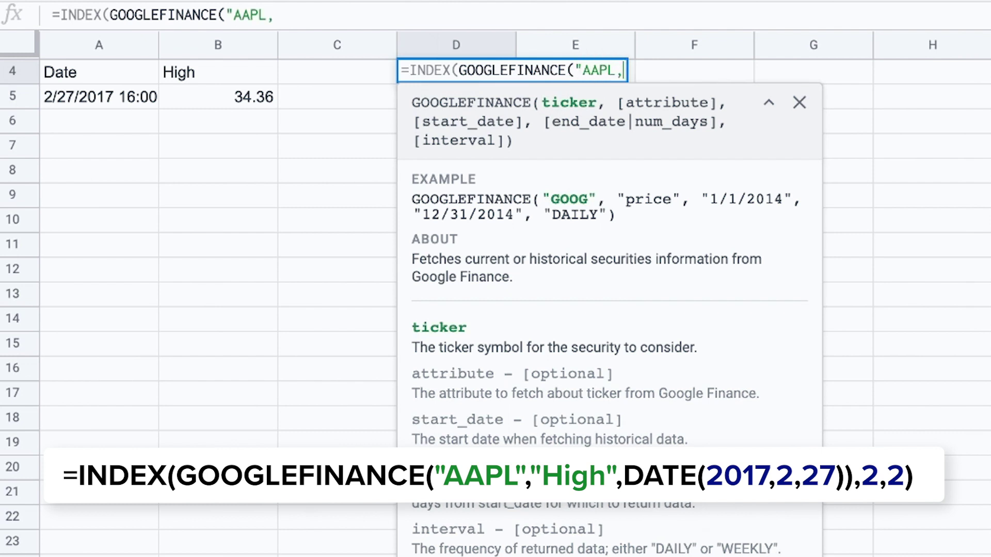
{"action": "type", "text": "\", \"High\","}
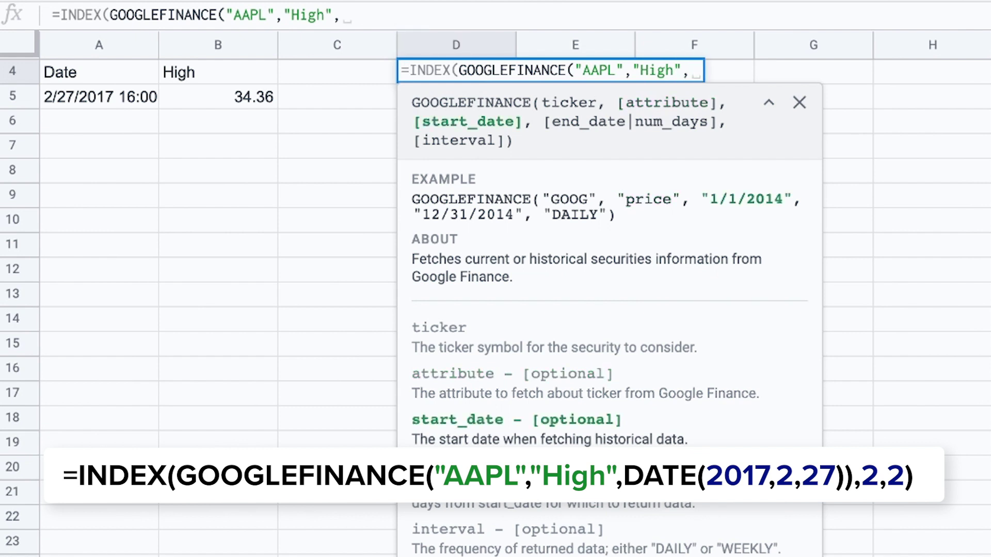
{"action": "type", "text": "DATE(2017"}
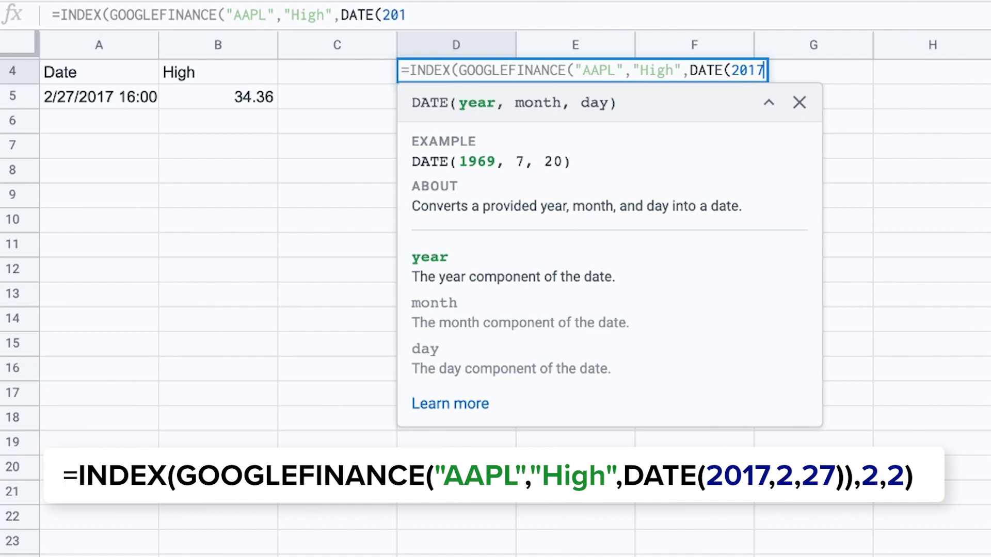
{"action": "type", "text": ",2,2"}
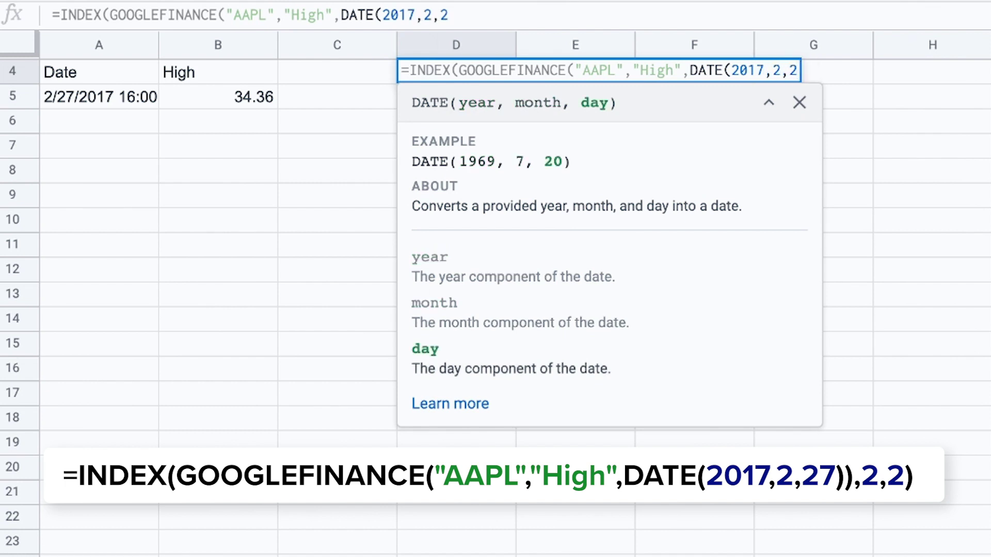
{"action": "type", "text": "7))"}
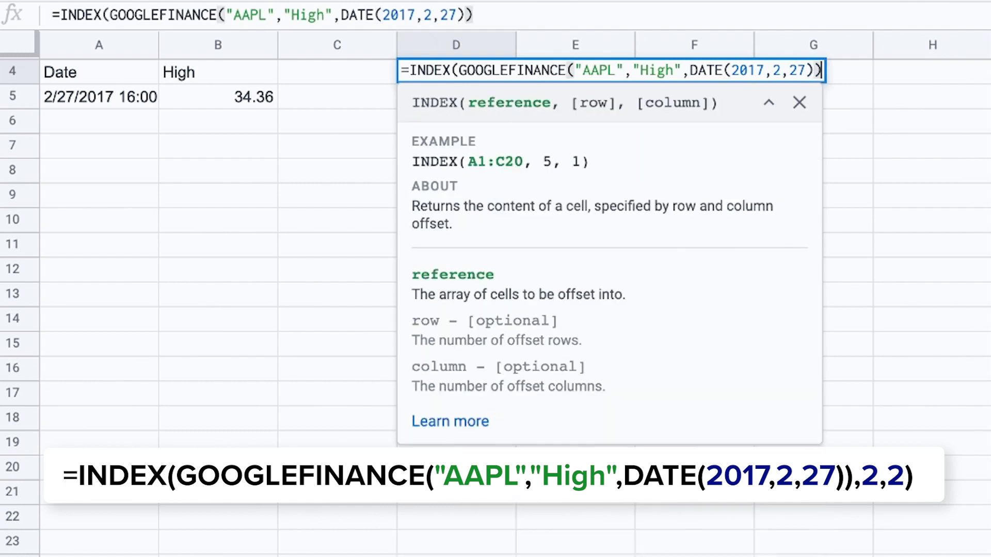
{"action": "type", "text": ",2,2"}
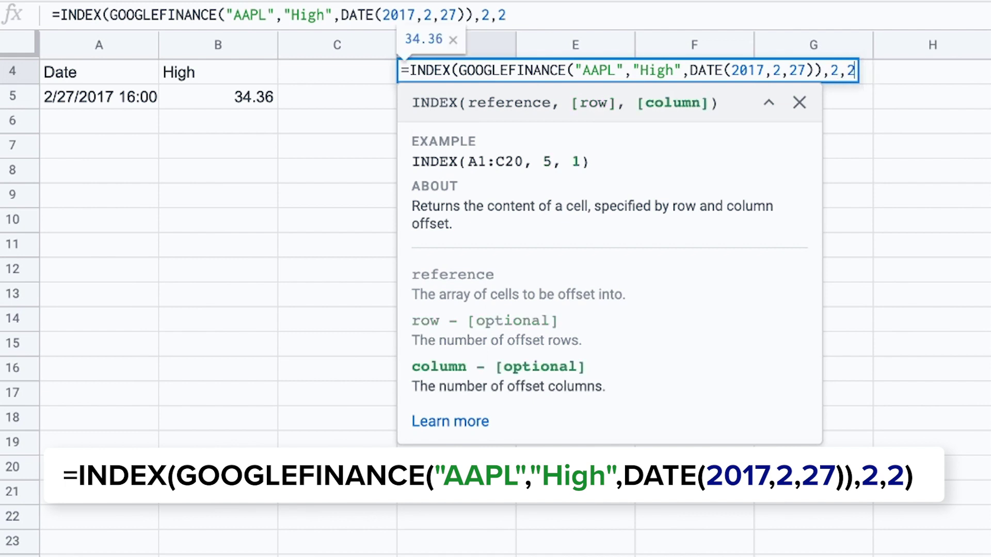
{"action": "type", "text": ")"}
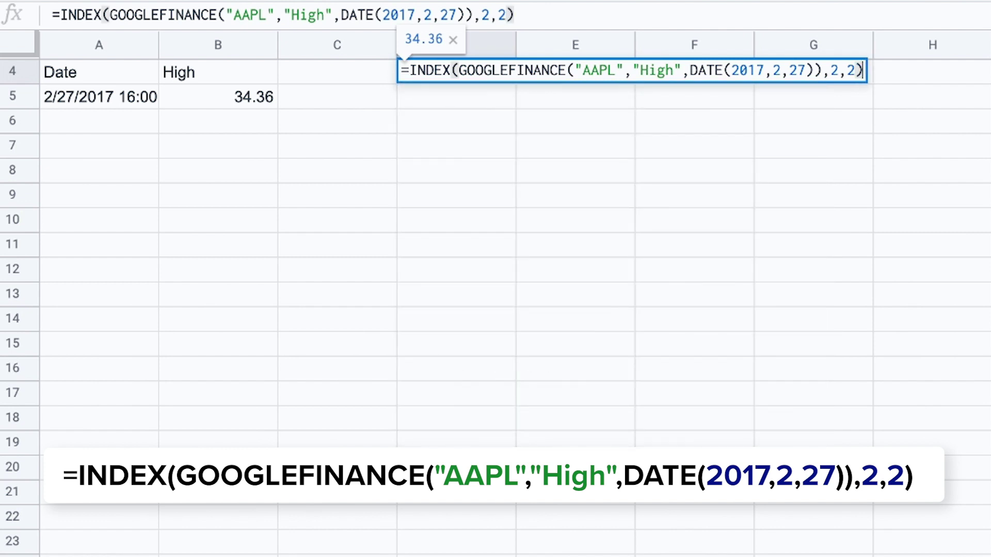
{"action": "key", "text": "Return"}
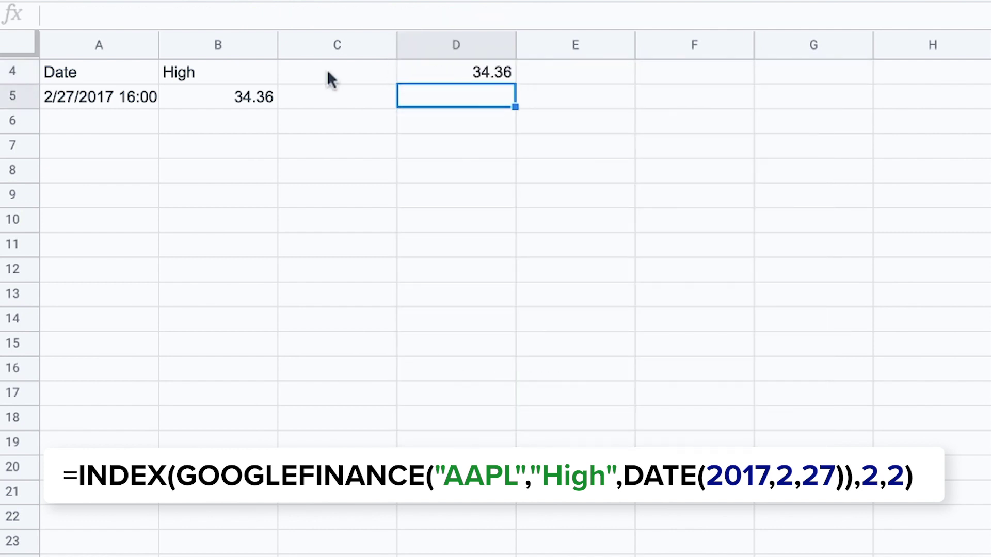
{"action": "left_click", "coordinate": [239, 100]}
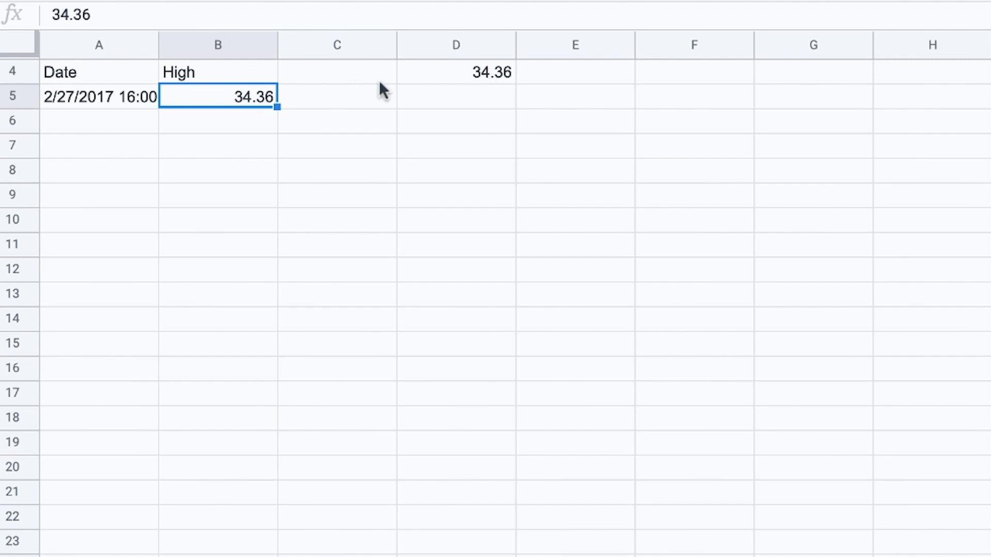
{"action": "left_click", "coordinate": [479, 70]}
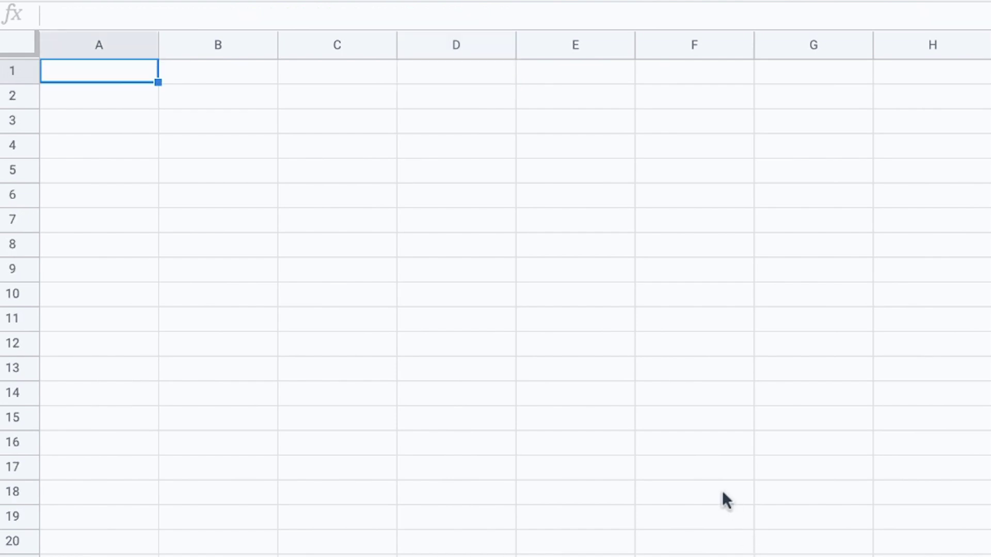
Step: Enter =GOOGLEFINANCE("AAPL","Price",DATE(2017,1,1),DATE(2017,12,1),"Weekly") in A1
{"action": "type", "text": "=GOOG"}
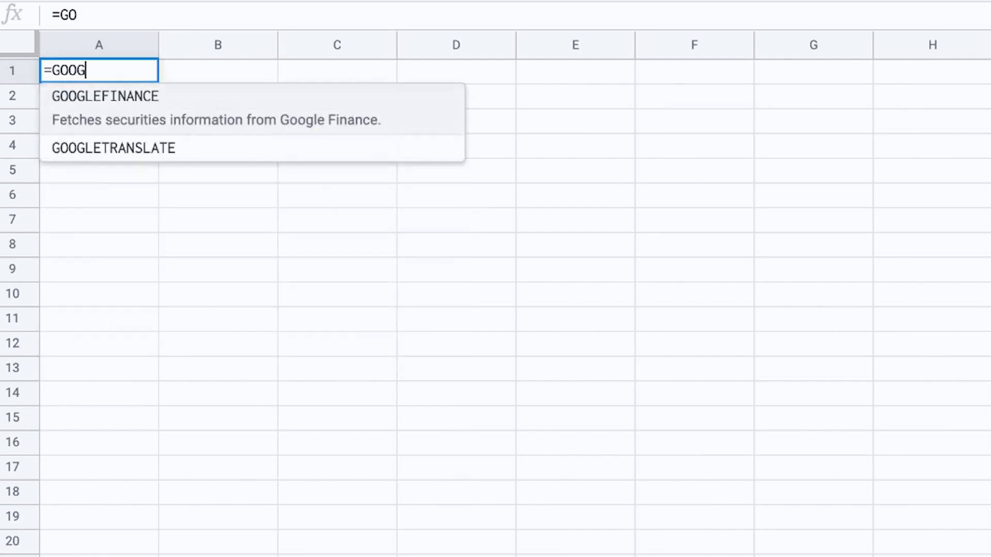
{"action": "key", "text": "Tab"}
{"action": "type", "text": "("}
{"action": "key", "text": "BackSpace"}
{"action": "type", "text": "\"A"}
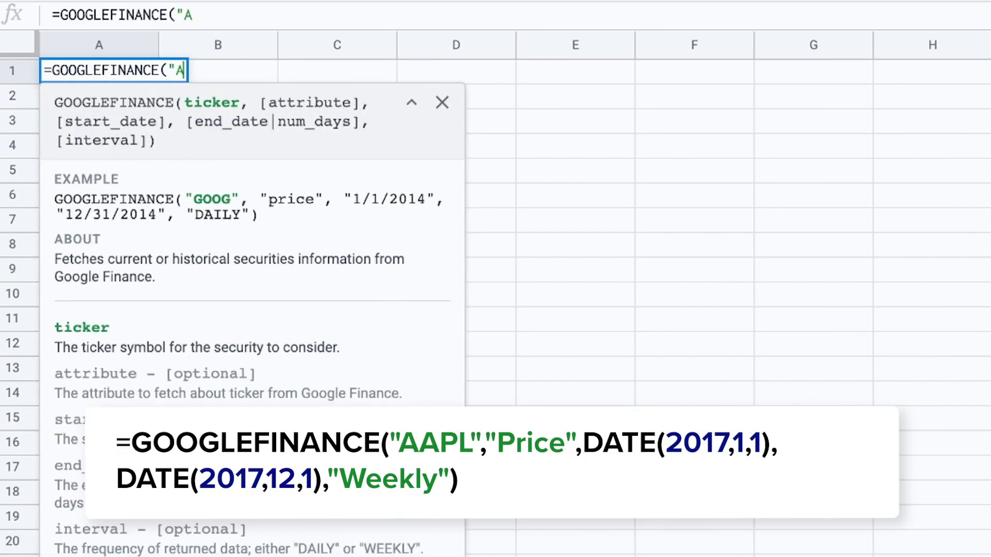
{"action": "type", "text": "APL\","}
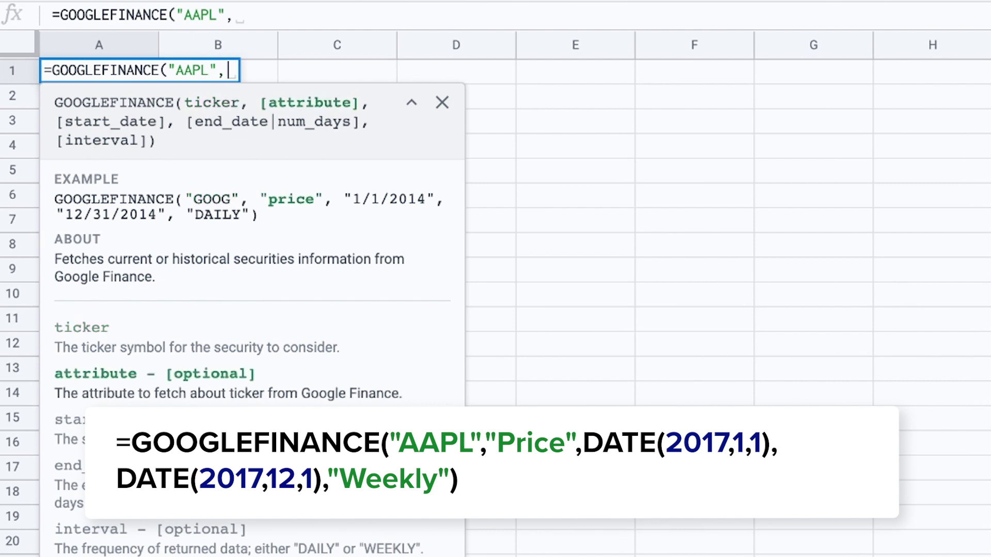
{"action": "type", "text": "\"Price\""}
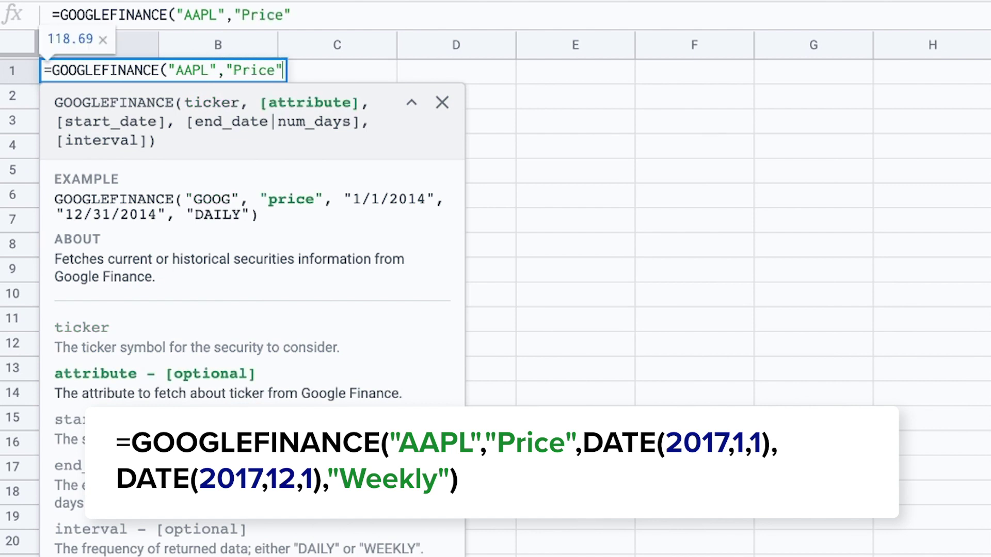
{"action": "type", "text": ",DAT"}
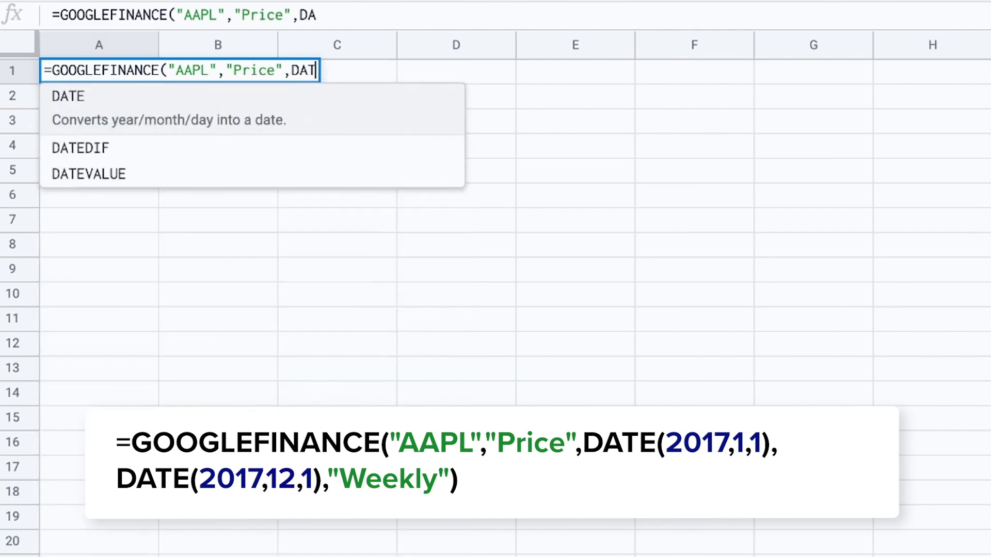
{"action": "type", "text": "E(201"}
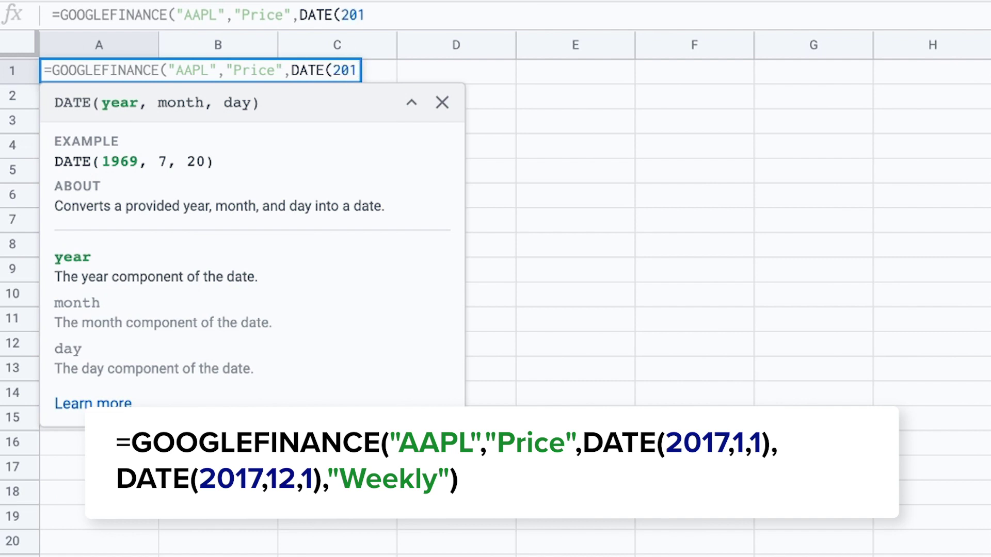
{"action": "type", "text": "7,1,1"}
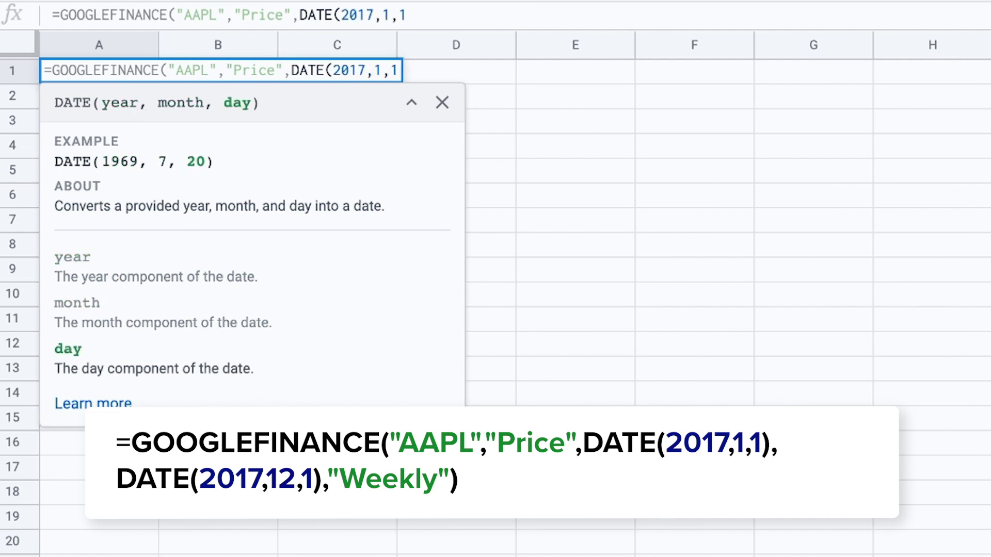
{"action": "type", "text": "),DATE"}
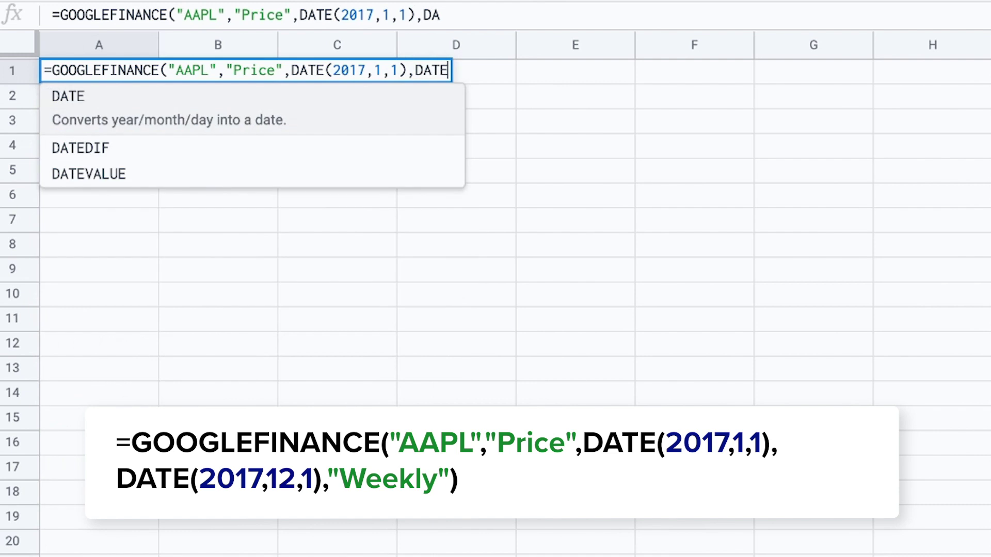
{"action": "type", "text": "(201"}
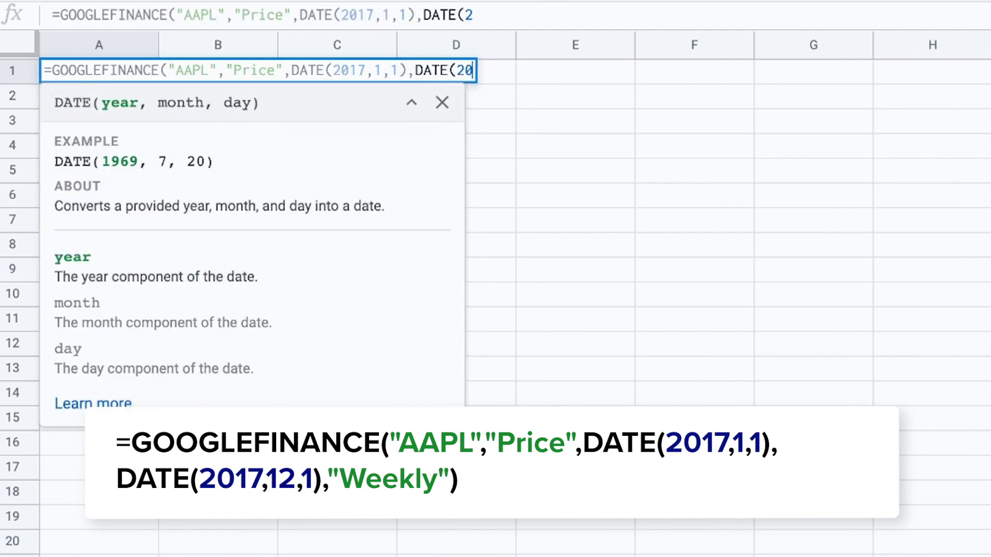
{"action": "type", "text": "7,"}
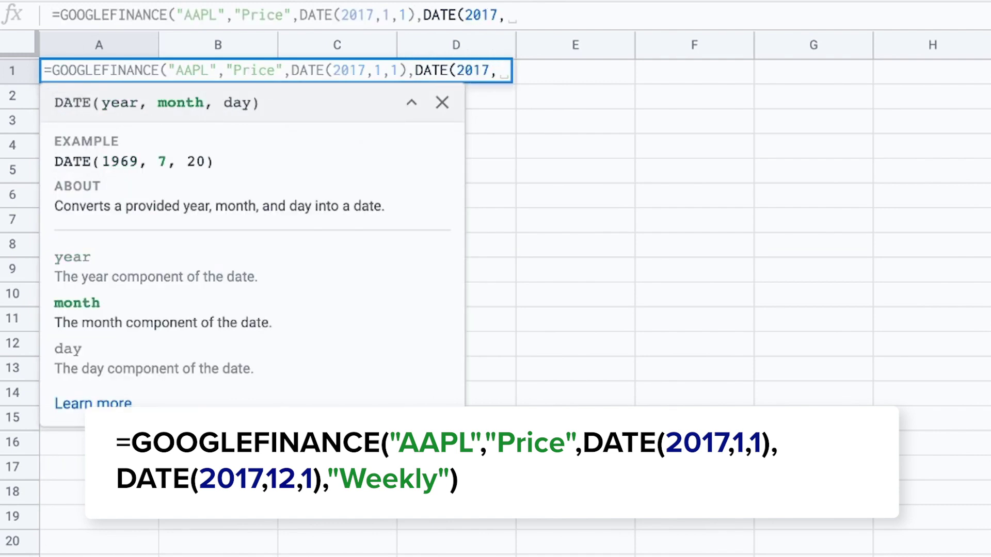
{"action": "type", "text": "12,1),"}
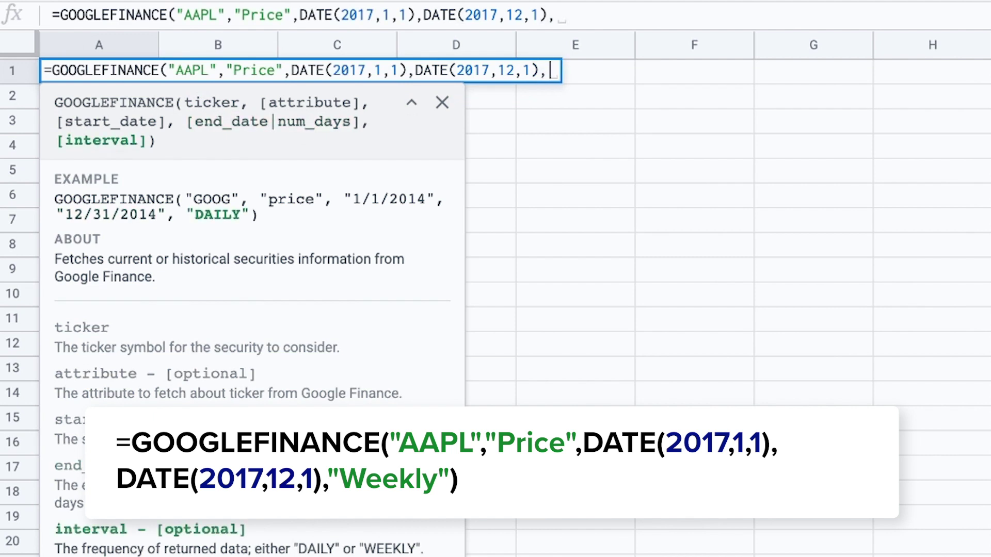
{"action": "type", "text": "\"Weekly\""}
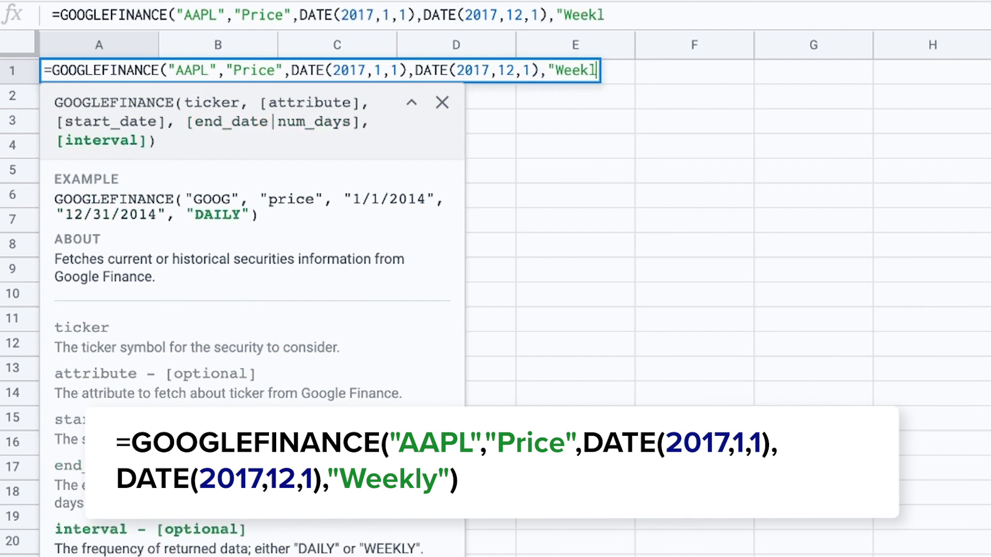
{"action": "type", "text": ")"}
{"action": "key", "text": "Return"}
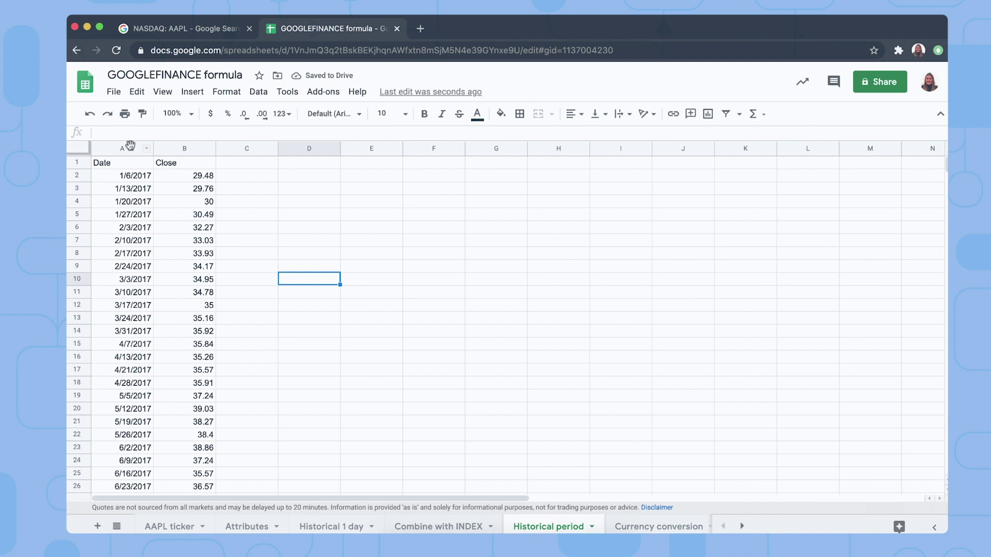
Step: Insert a Close vs. Date line chart of columns A:B, then go to the Currency conversion sheet
{"action": "left_click_drag", "start_coordinate": [132, 148], "coordinate": [165, 148]}
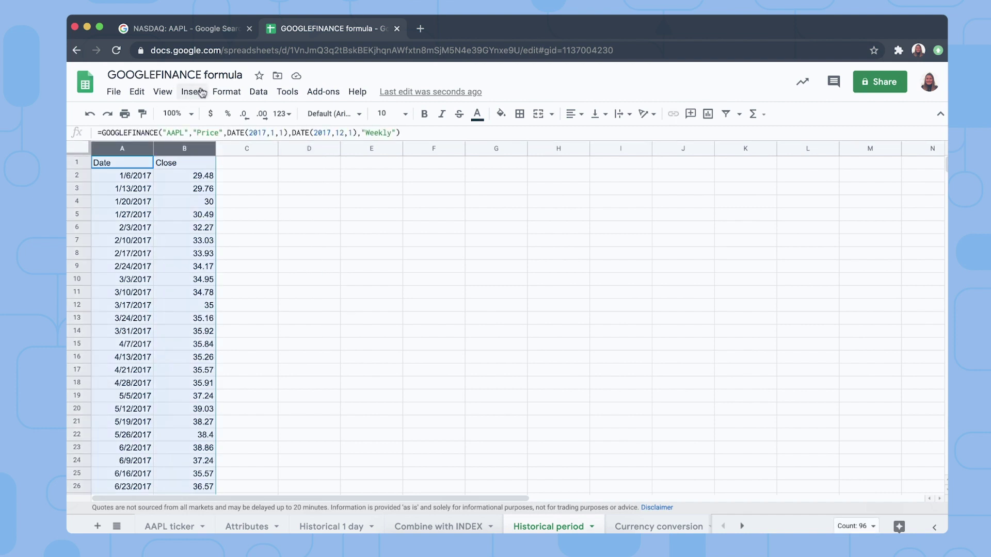
{"action": "left_click", "coordinate": [180, 98]}
{"action": "key", "text": "Escape"}
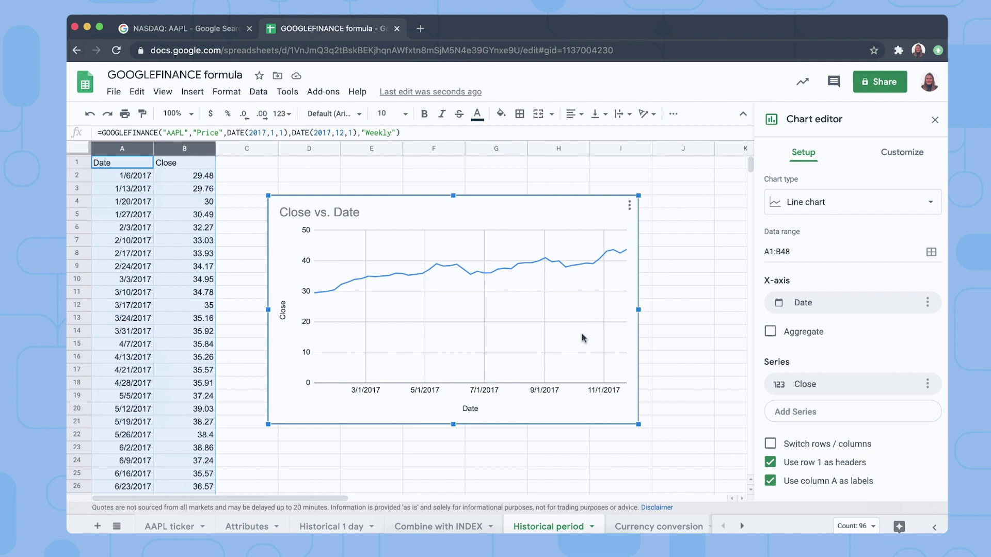
{"action": "left_click", "coordinate": [655, 526]}
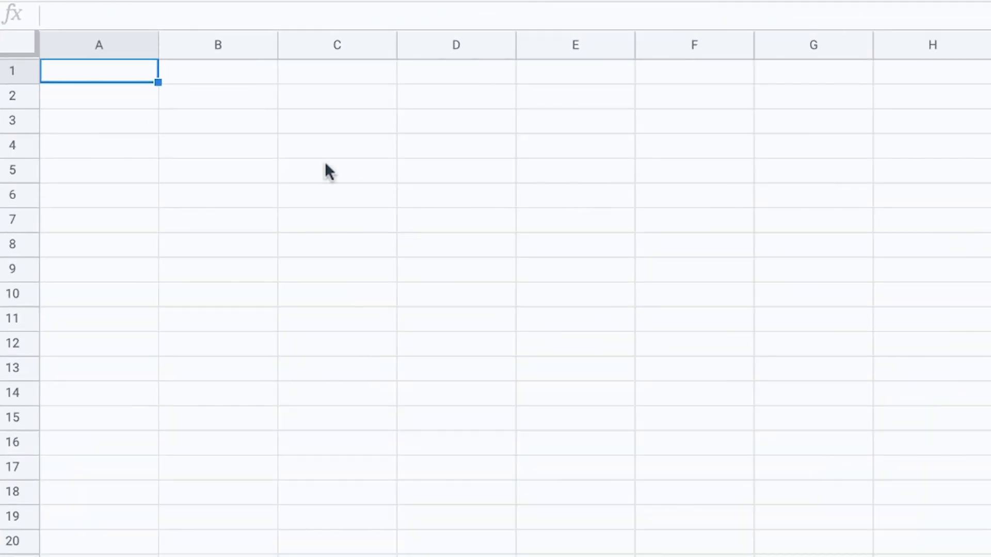
Step: Enter =GOOGLEFINANCE("CURRENCY:USDCAD") in A1, returning 1.30125
{"action": "type", "text": "="}
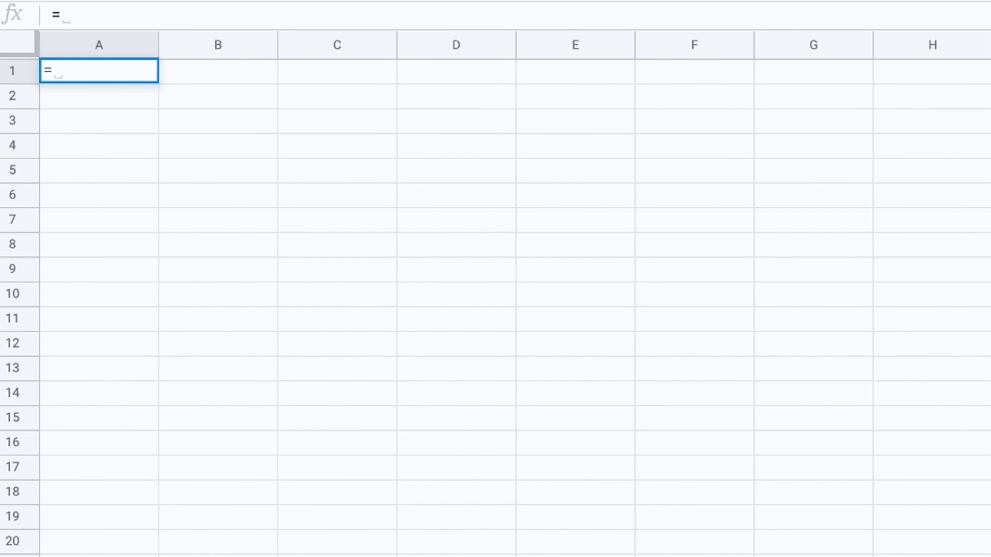
{"action": "type", "text": "GOOGLEFINANCE("}
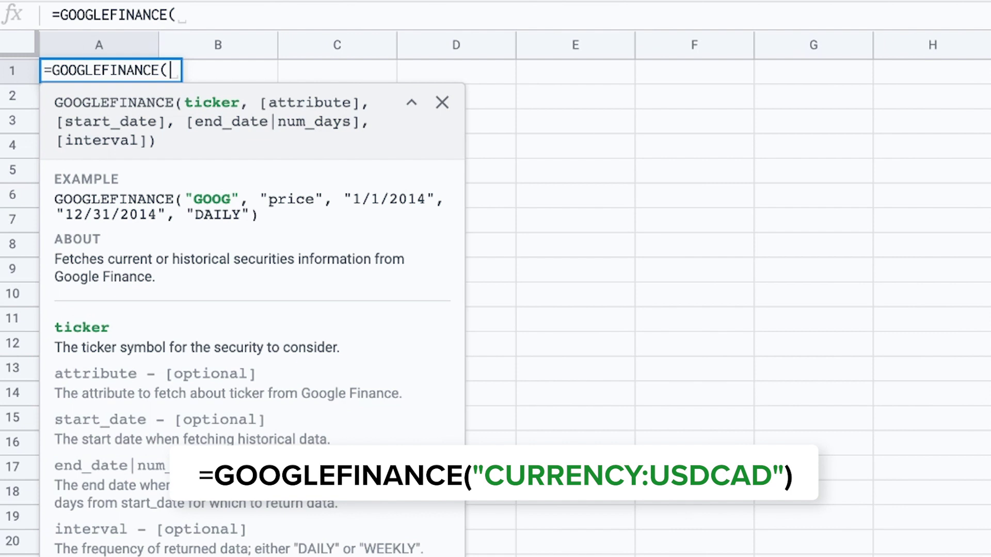
{"action": "type", "text": "\"CURRENCY:"}
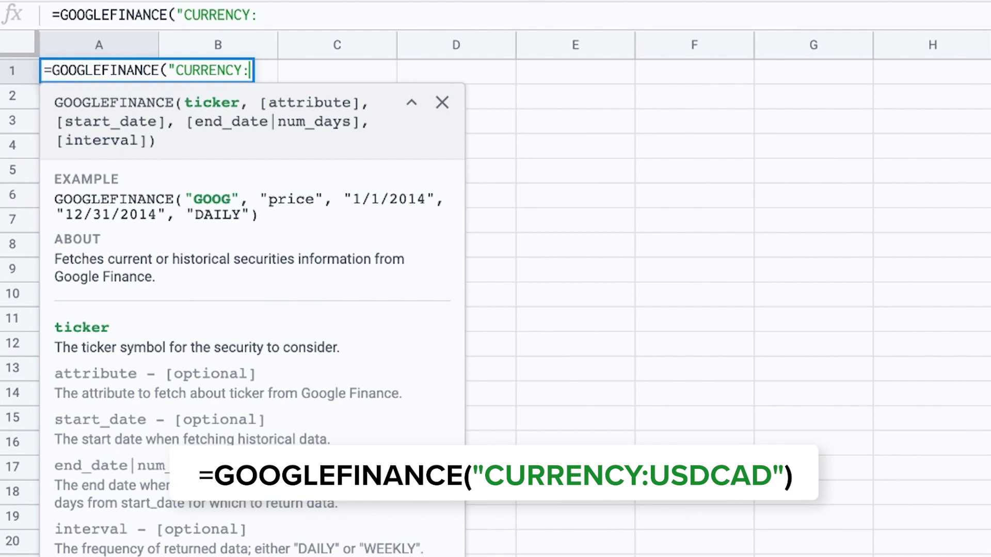
{"action": "type", "text": "USD"}
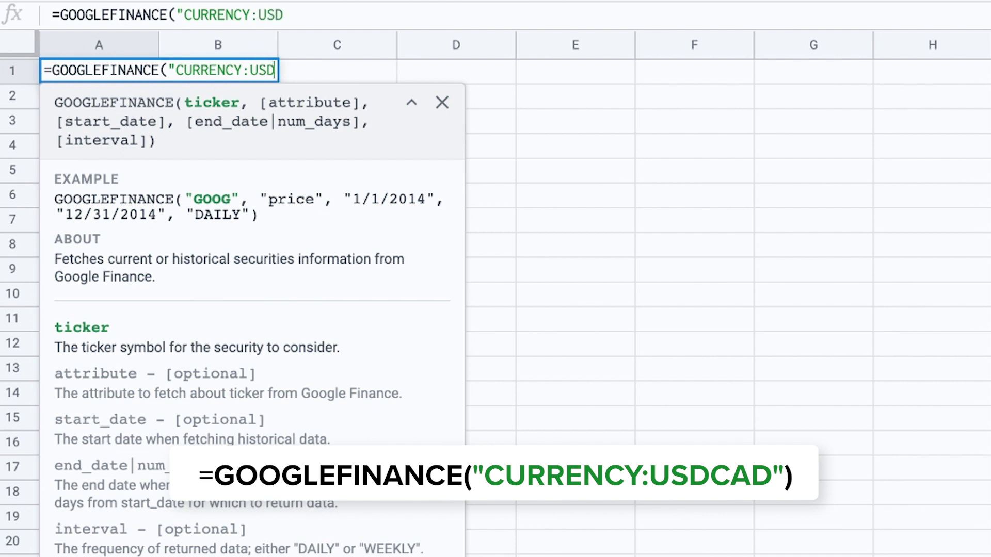
{"action": "type", "text": "CA"}
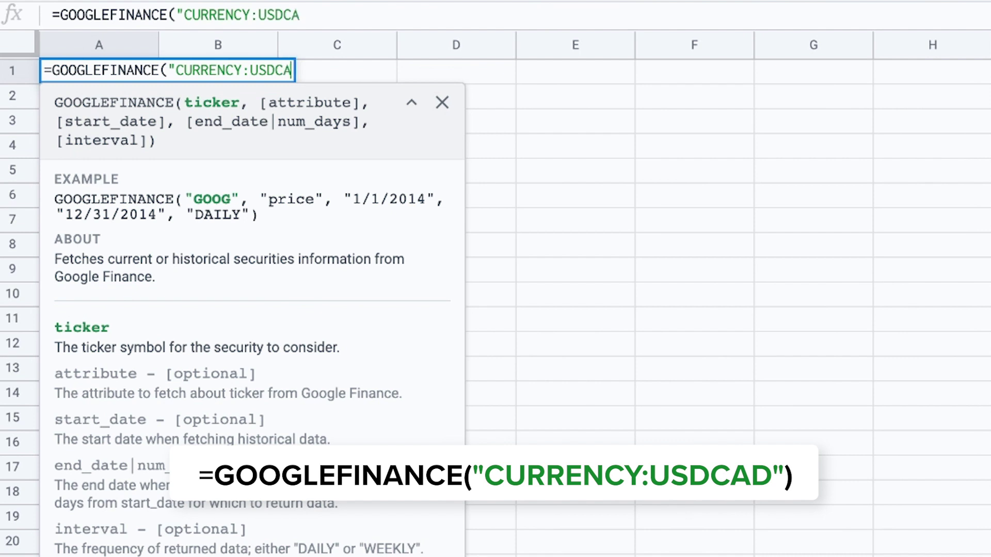
{"action": "type", "text": "D\")"}
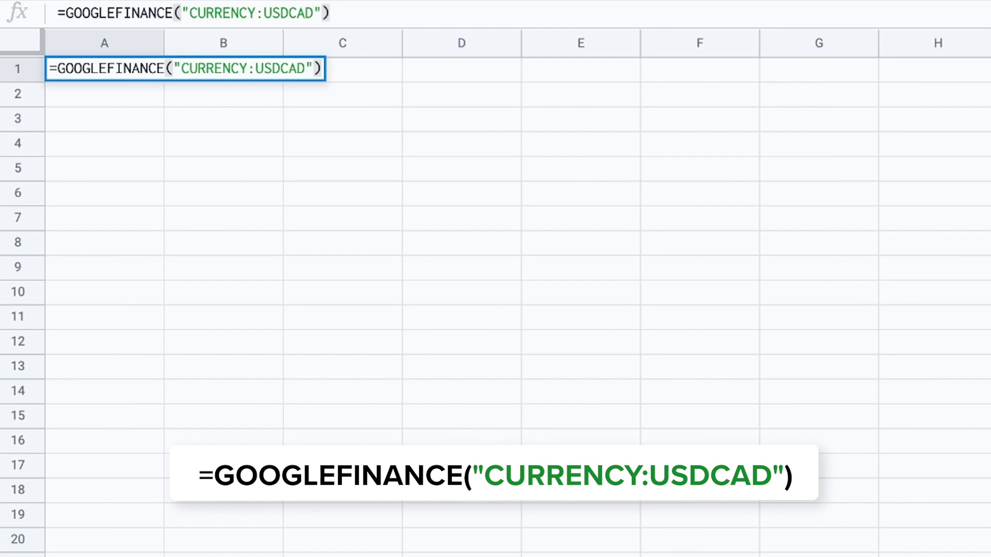
{"action": "key", "text": "Return"}
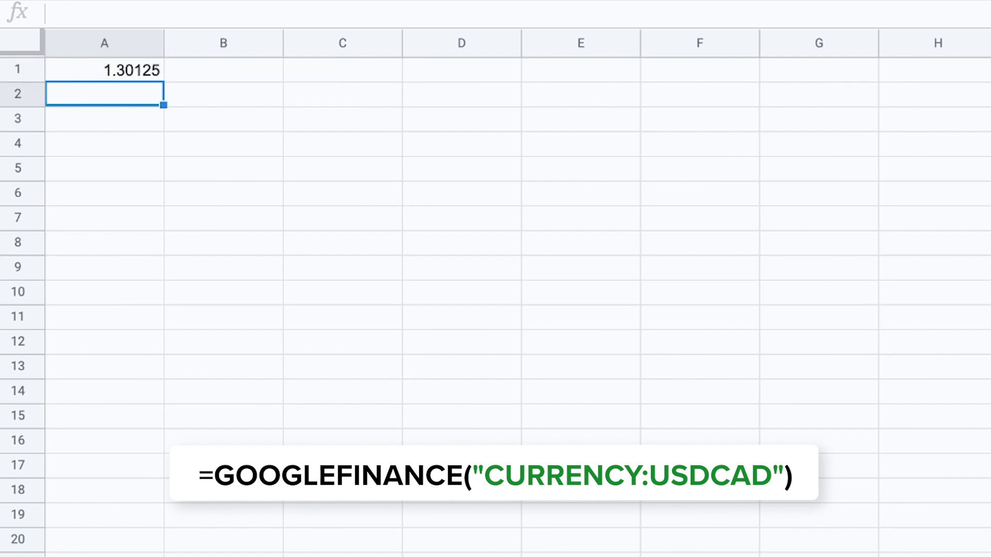